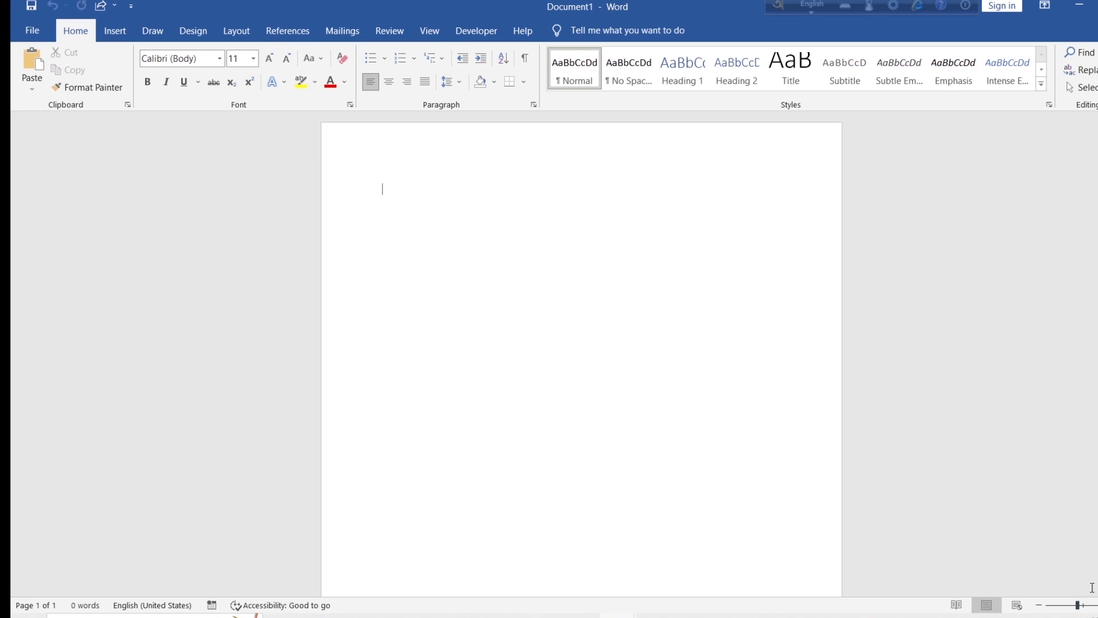
Step: Set the page margins to 0" on all four sides with the last custom margin setting
left_click_drag(1080, 608, 1076, 611)
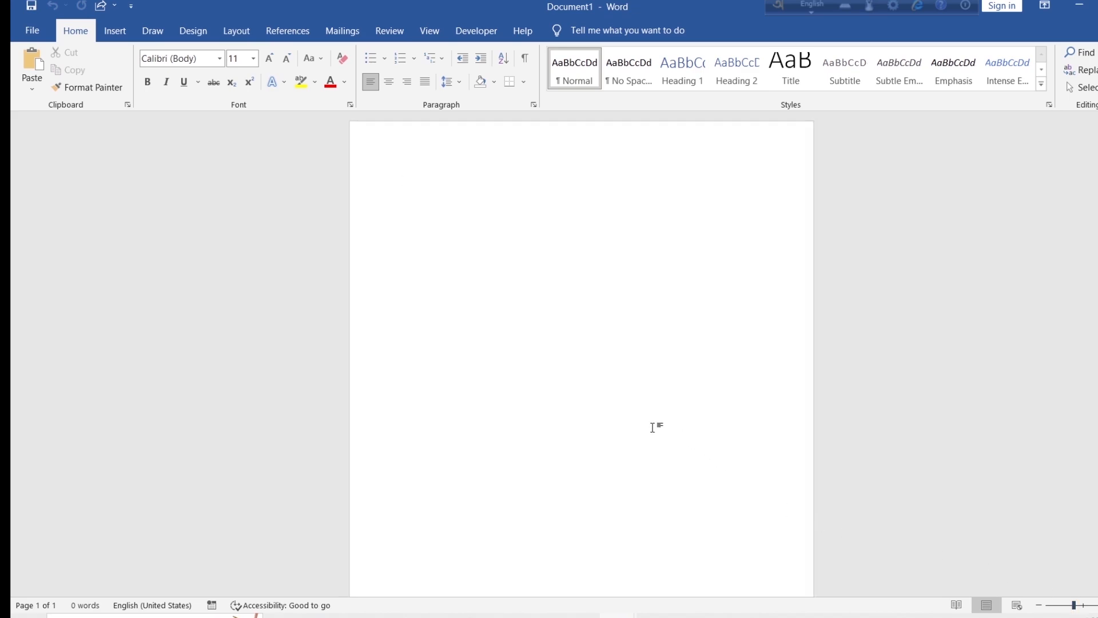
left_click(246, 32)
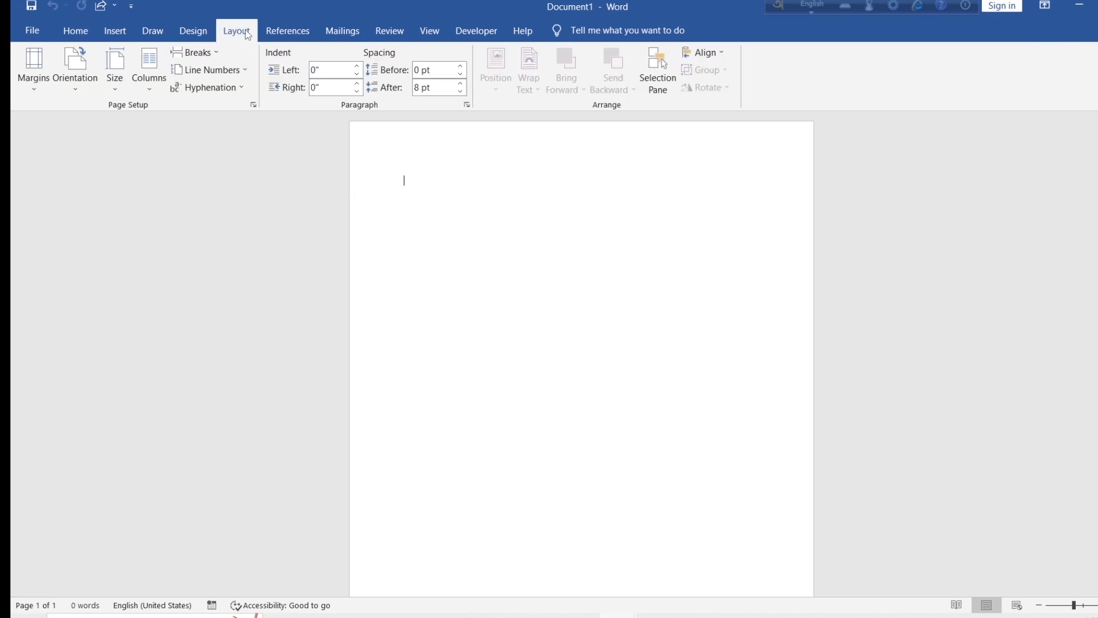
left_click(33, 78)
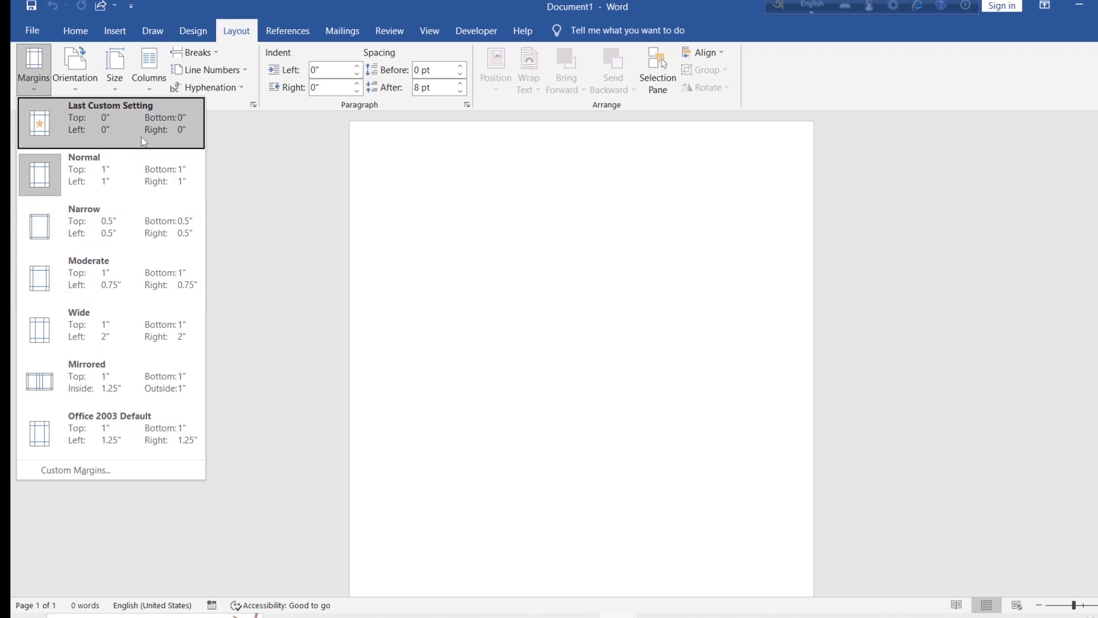
left_click(127, 472)
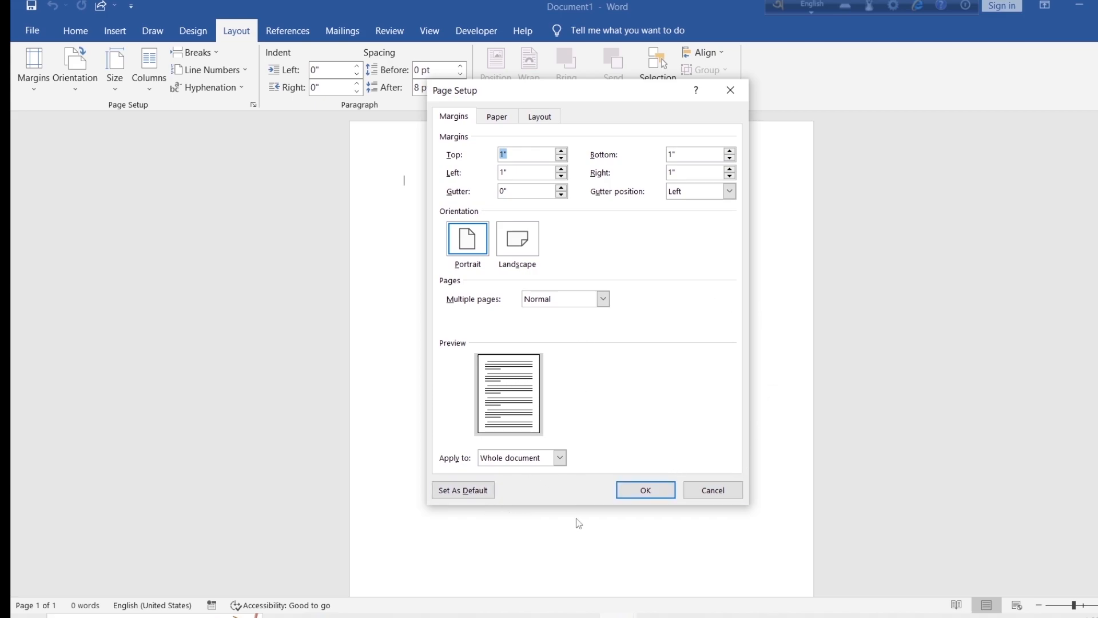
left_click(719, 487)
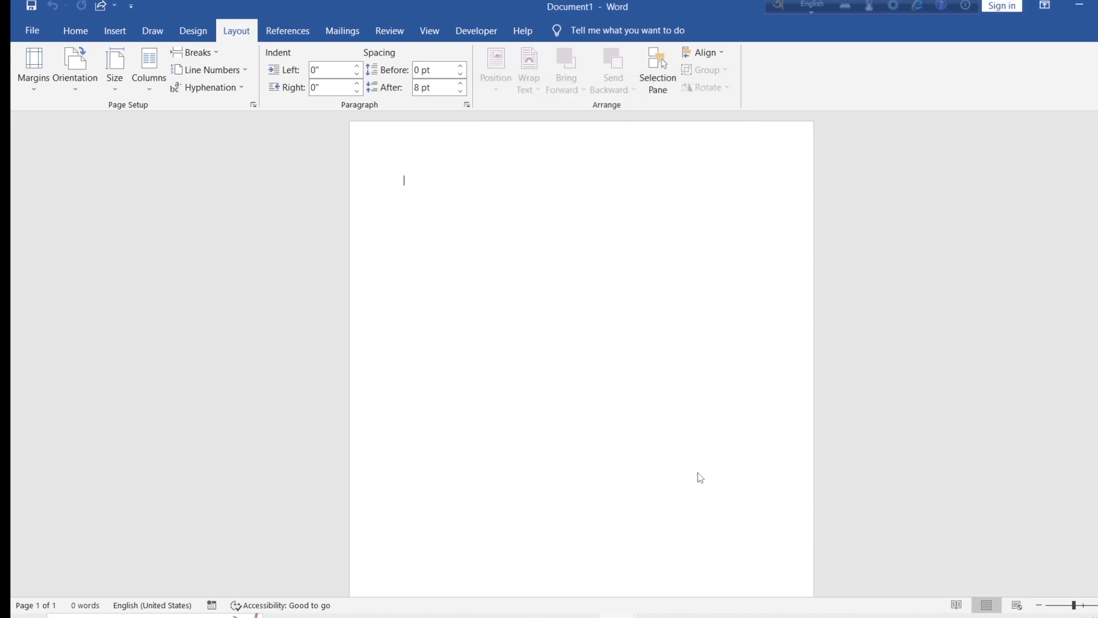
left_click(40, 75)
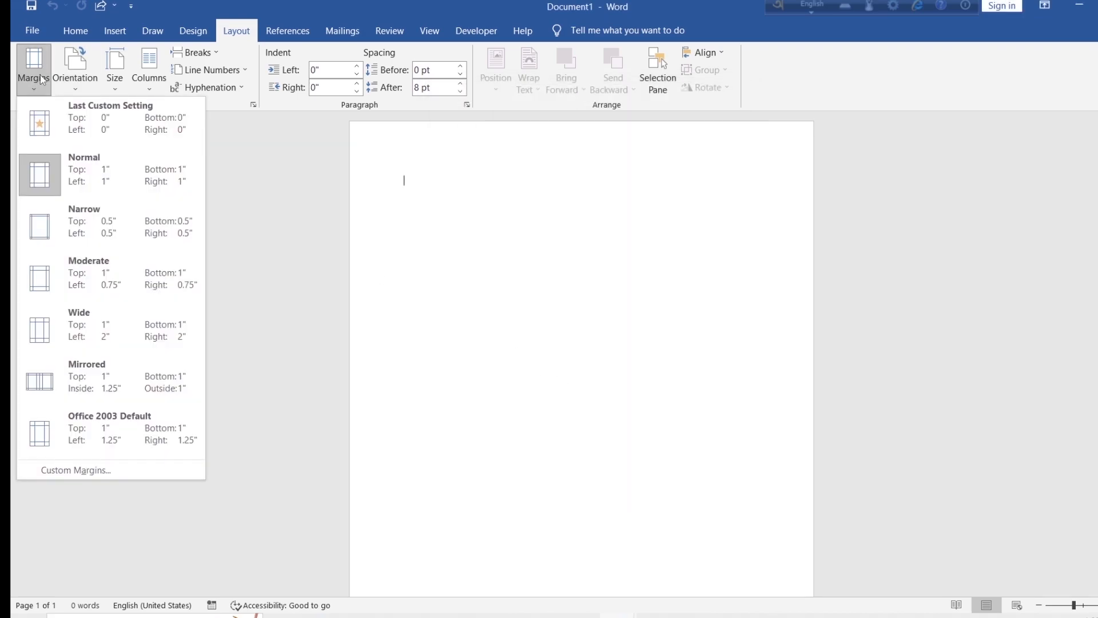
left_click(118, 129)
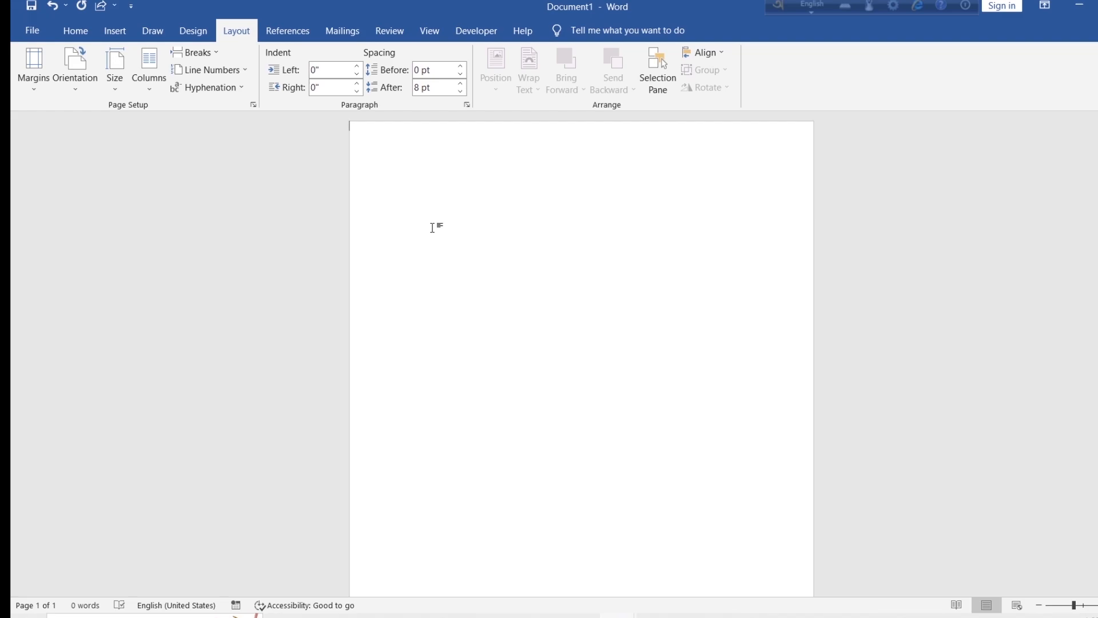
Step: Insert a table with one column and eight rows at the start of the page
left_click(115, 30)
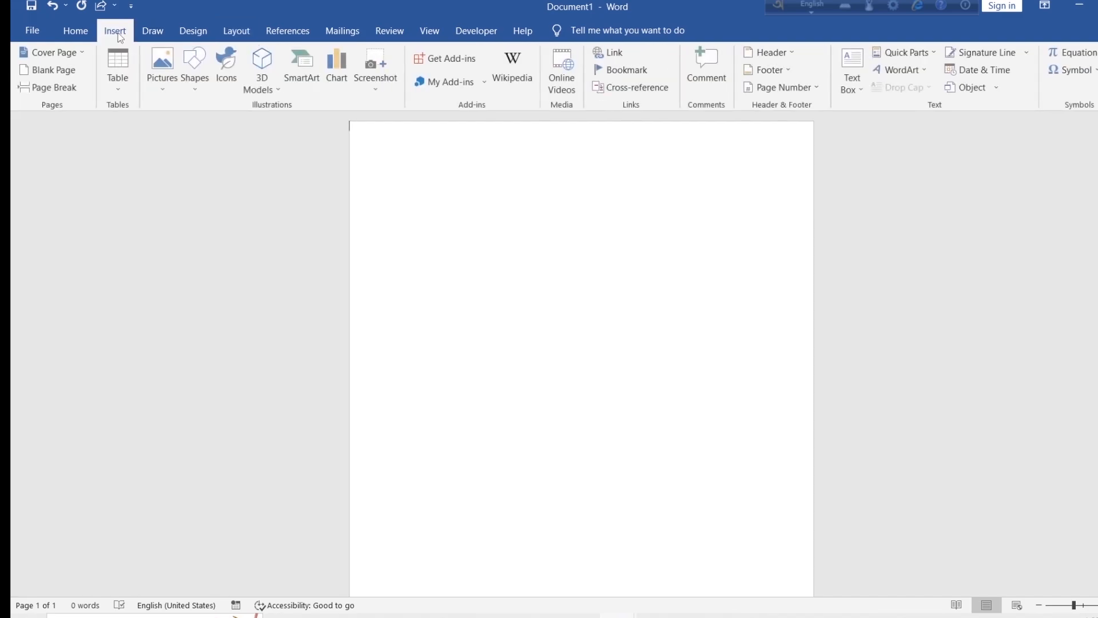
left_click(120, 66)
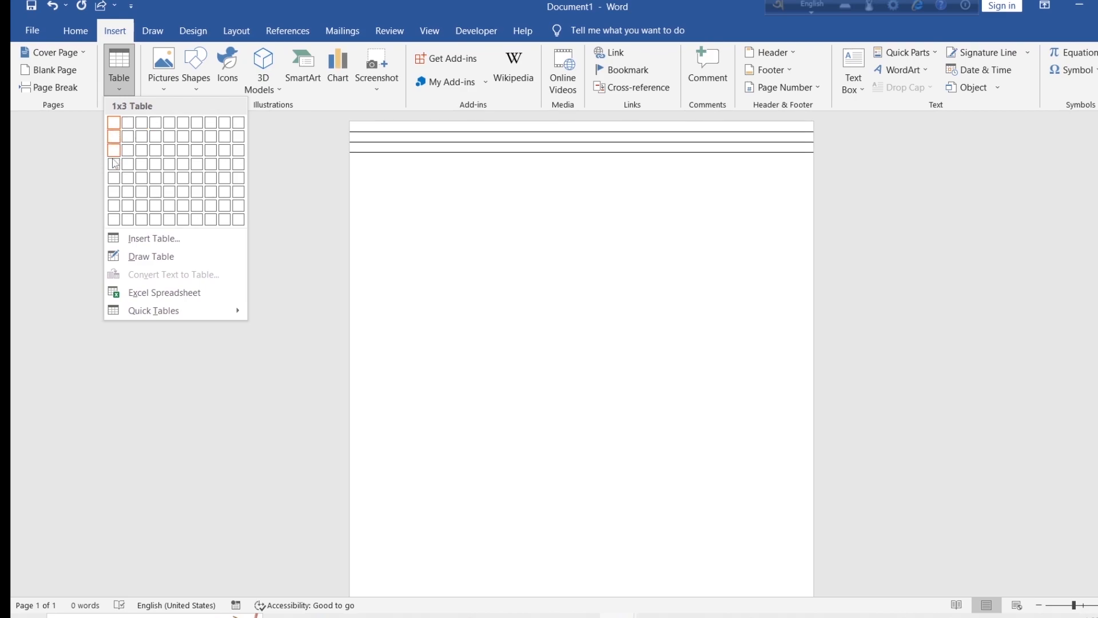
left_click(114, 219)
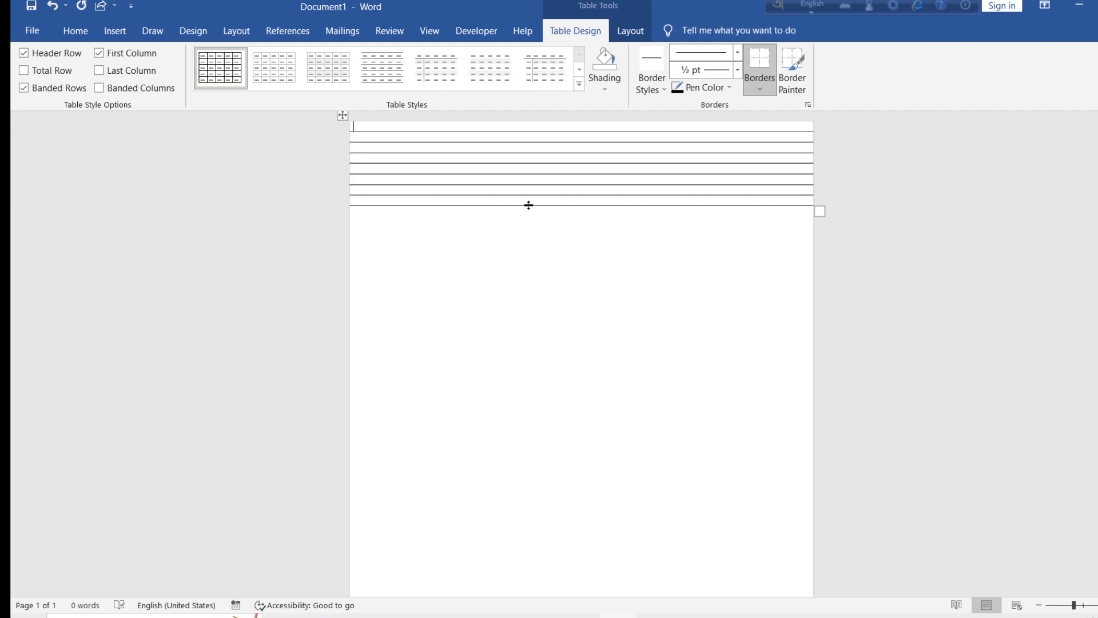
Step: Try stretching the last two table rows by hand to make them taller
left_click_drag(528, 205, 532, 233)
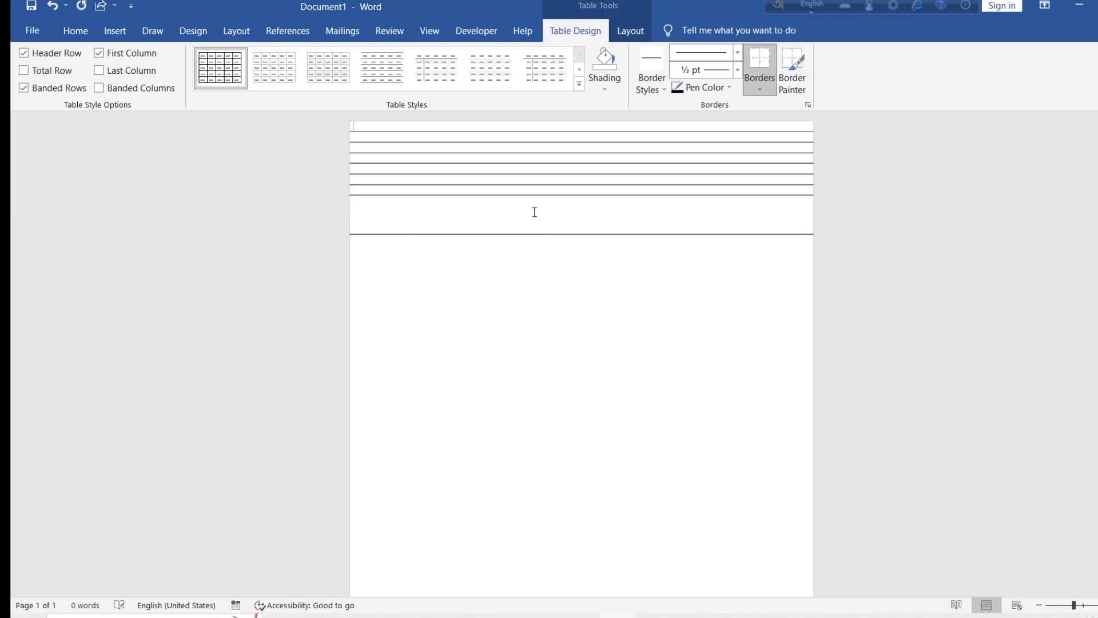
left_click_drag(532, 195, 536, 215)
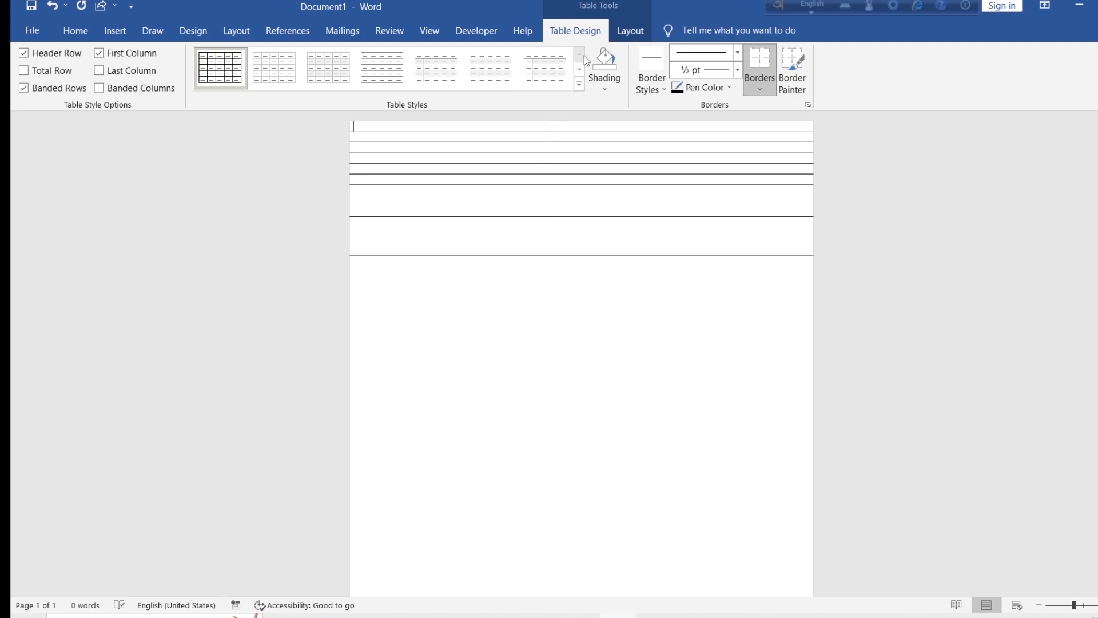
Step: Set the height of the table's first row to 0.5"
left_click(632, 37)
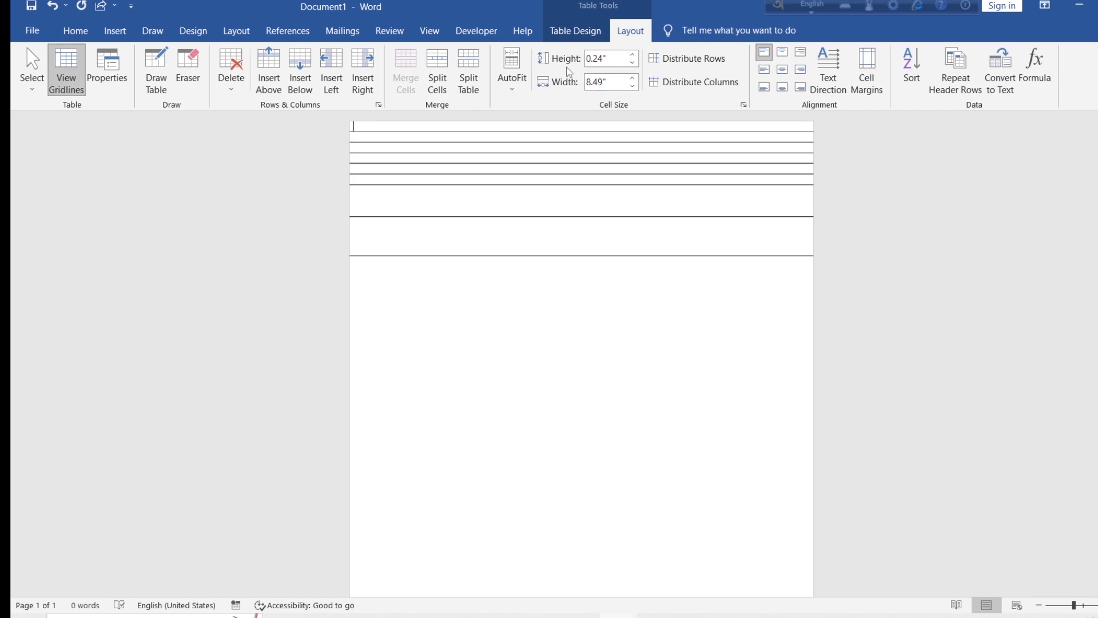
left_click(632, 55)
left_click(633, 55)
left_click(633, 55)
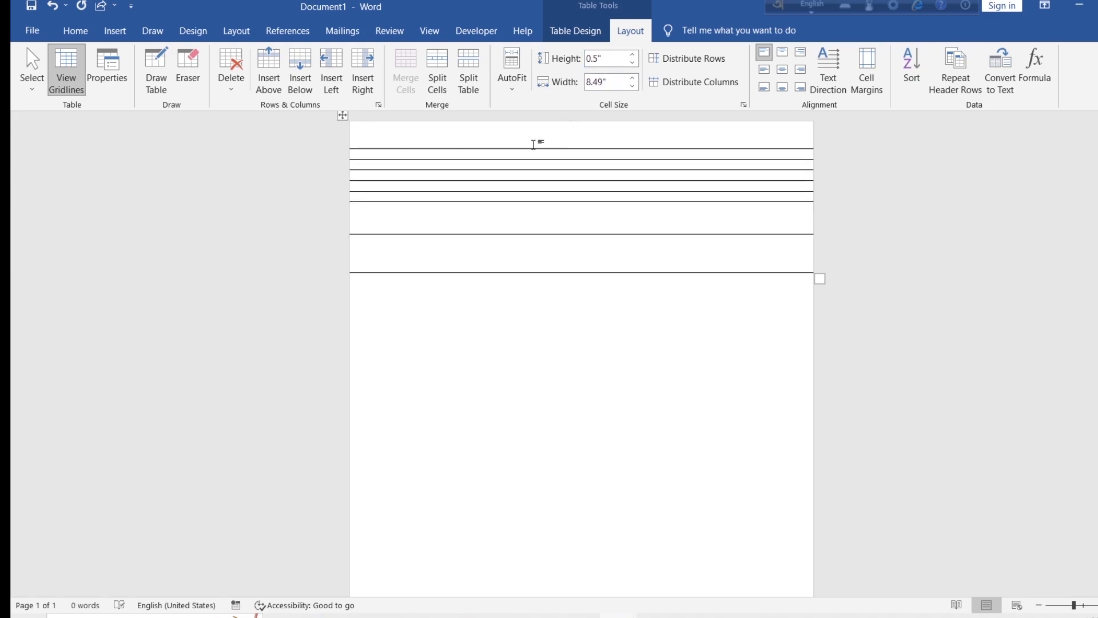
Step: Set the second row's height to 0.6" and the third row's height to 0.5"
left_click(469, 156)
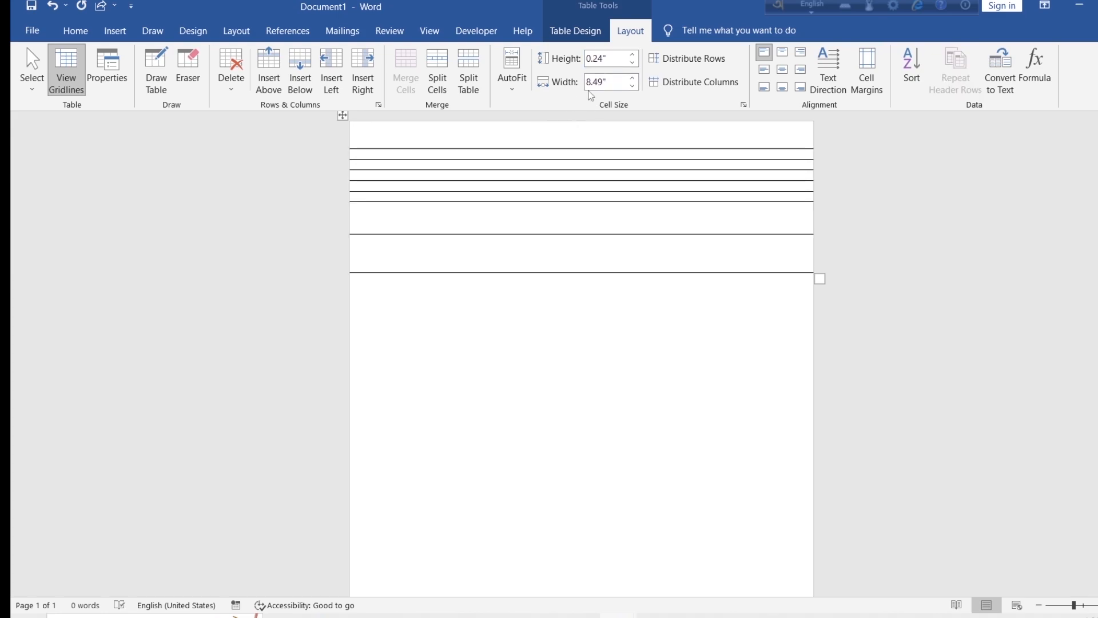
left_click(631, 57)
left_click(631, 58)
left_click(632, 58)
left_click(631, 57)
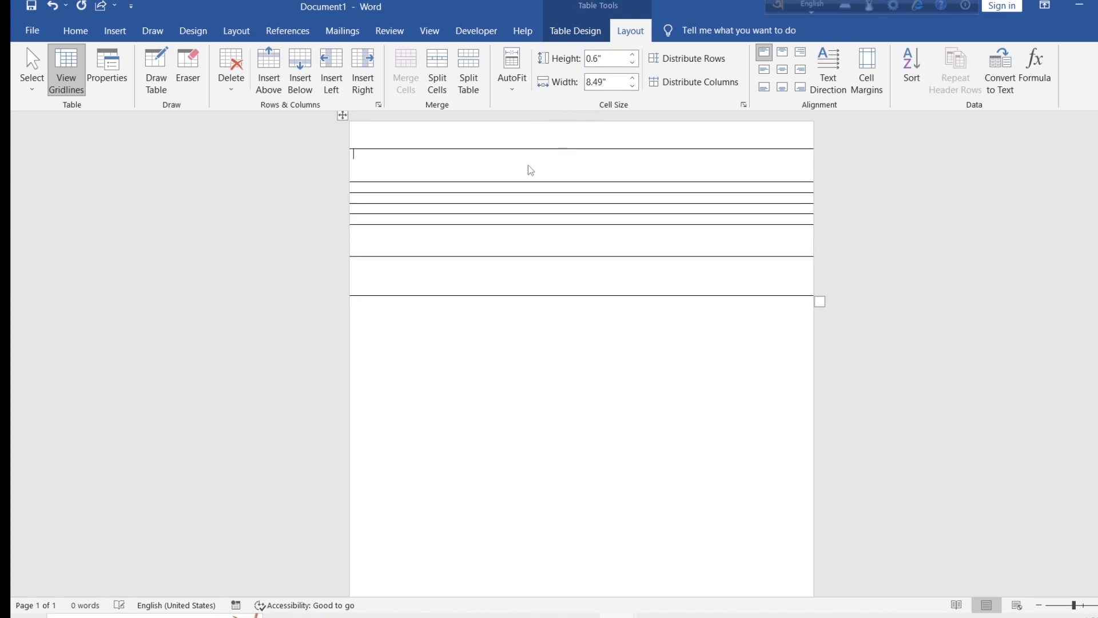
left_click(508, 189)
left_click(631, 55)
left_click(631, 56)
left_click(632, 56)
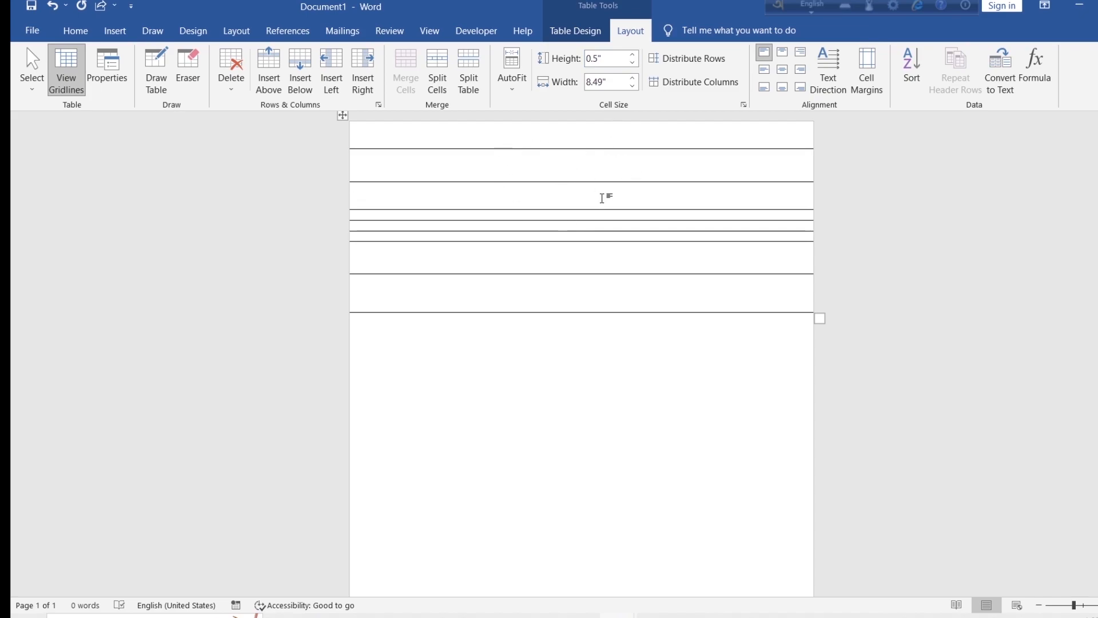
Step: Set the second through fifth rows to 0.2" high and the sixth row to 0.5" high
left_click(632, 63)
left_click(633, 64)
left_click(593, 157)
left_click(633, 64)
left_click(633, 64)
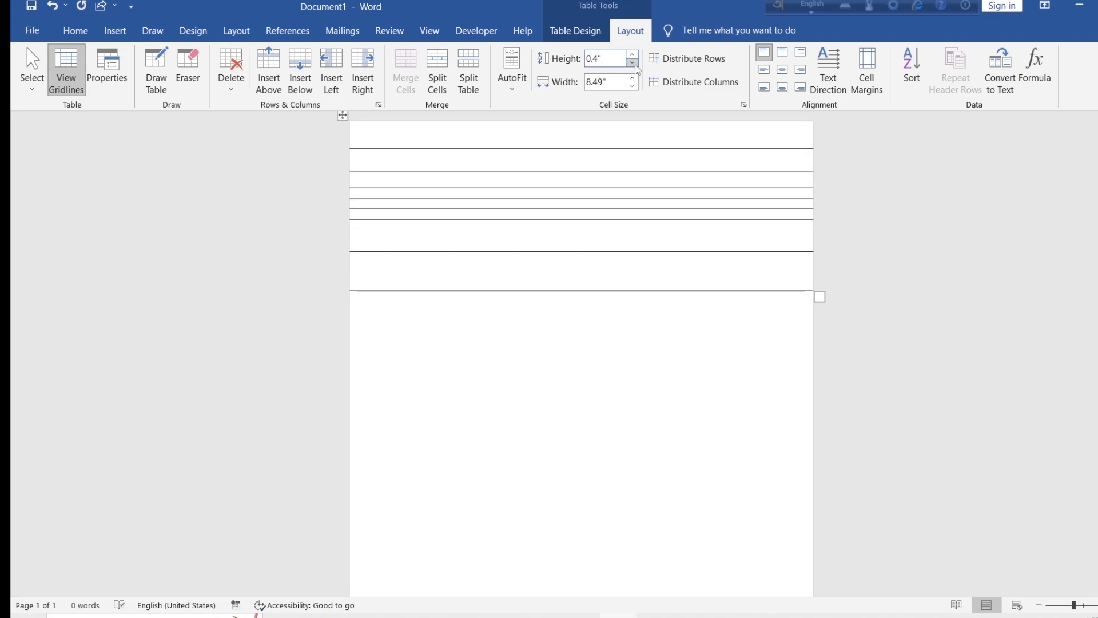
left_click(633, 63)
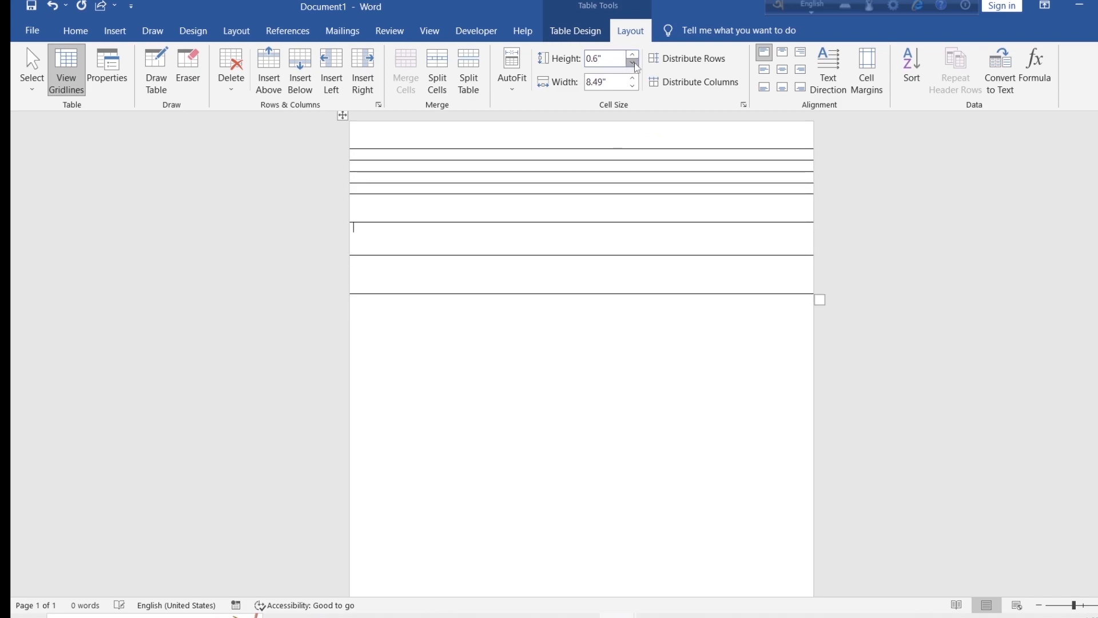
Step: Set the height of the table's last two rows to 0.2"
left_click(633, 63)
left_click(633, 63)
left_click(634, 63)
left_click(595, 260)
left_click(633, 63)
left_click(633, 64)
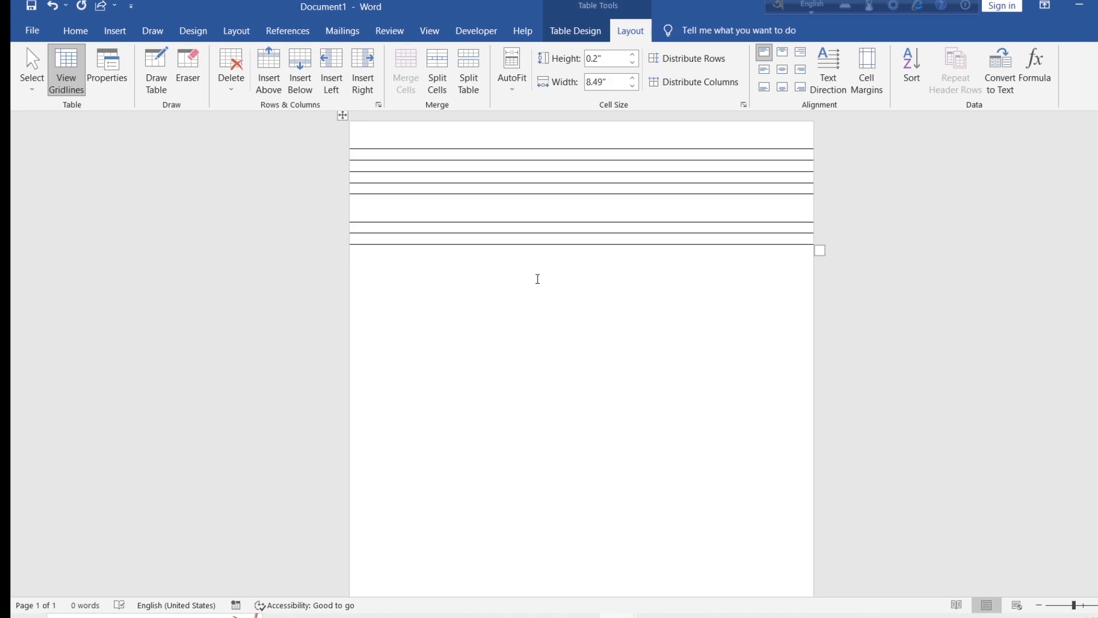
Step: Add three more rows below the last row of the table
mouse_move(343, 246)
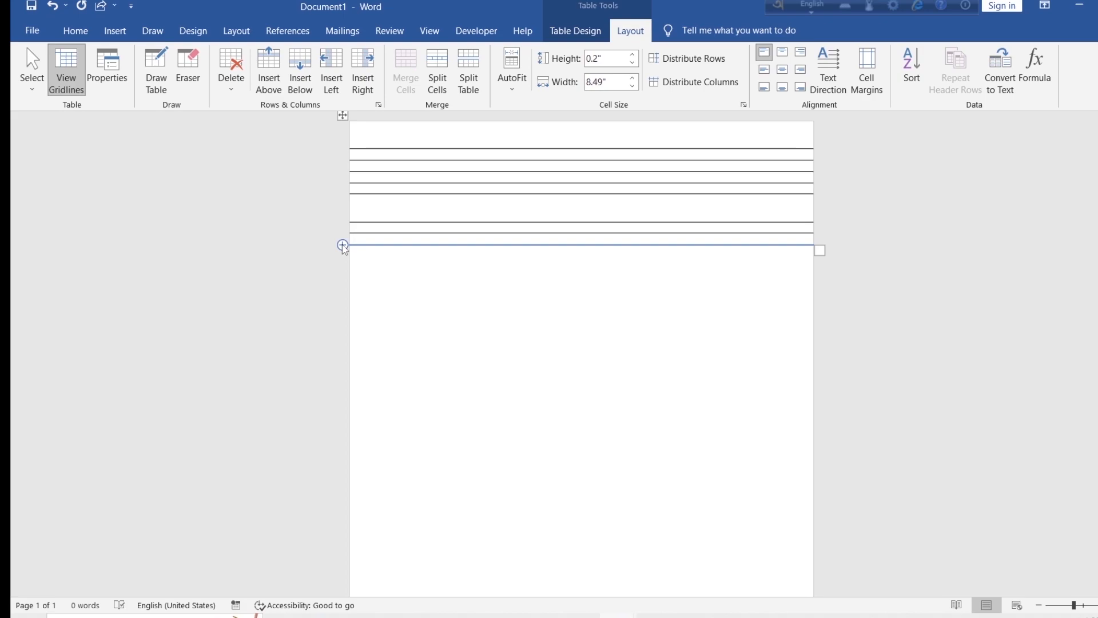
left_click(343, 245)
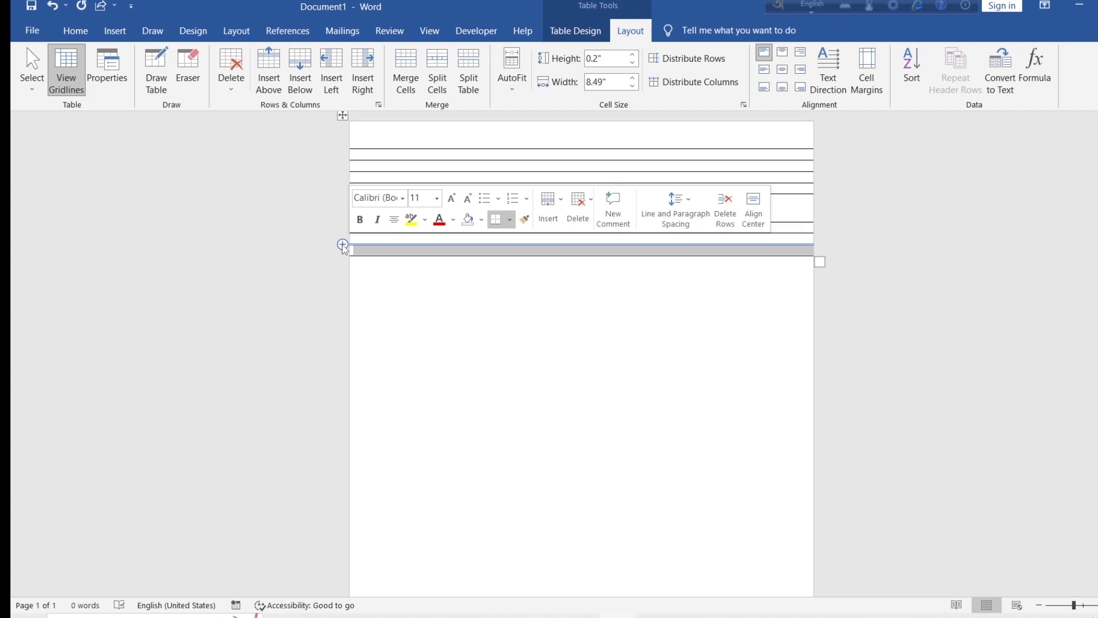
left_click(342, 244)
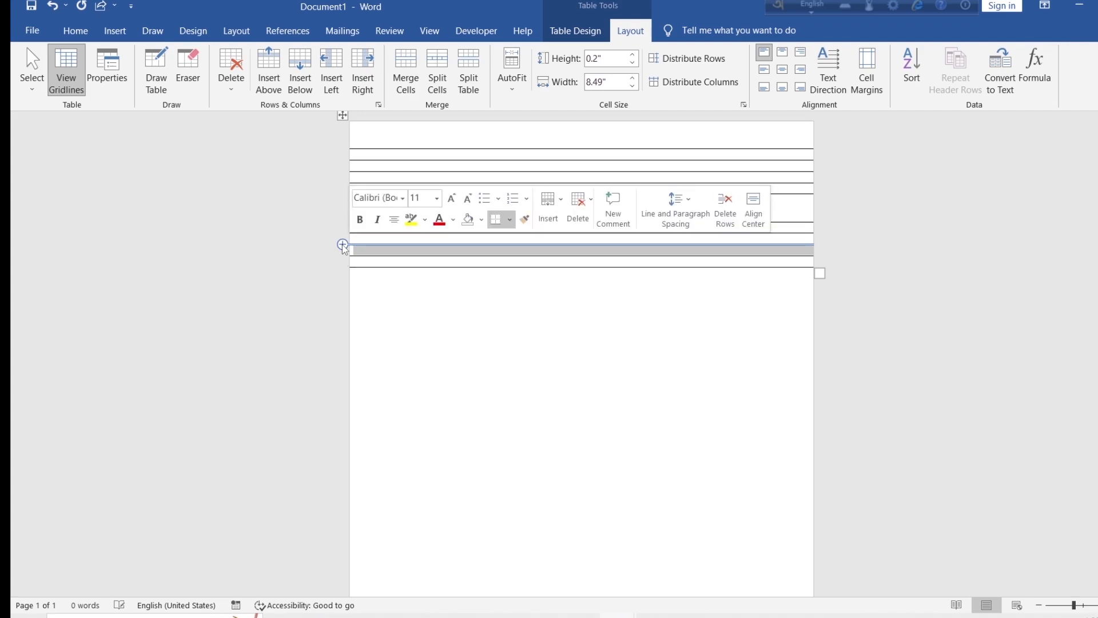
left_click(342, 245)
left_click(450, 337)
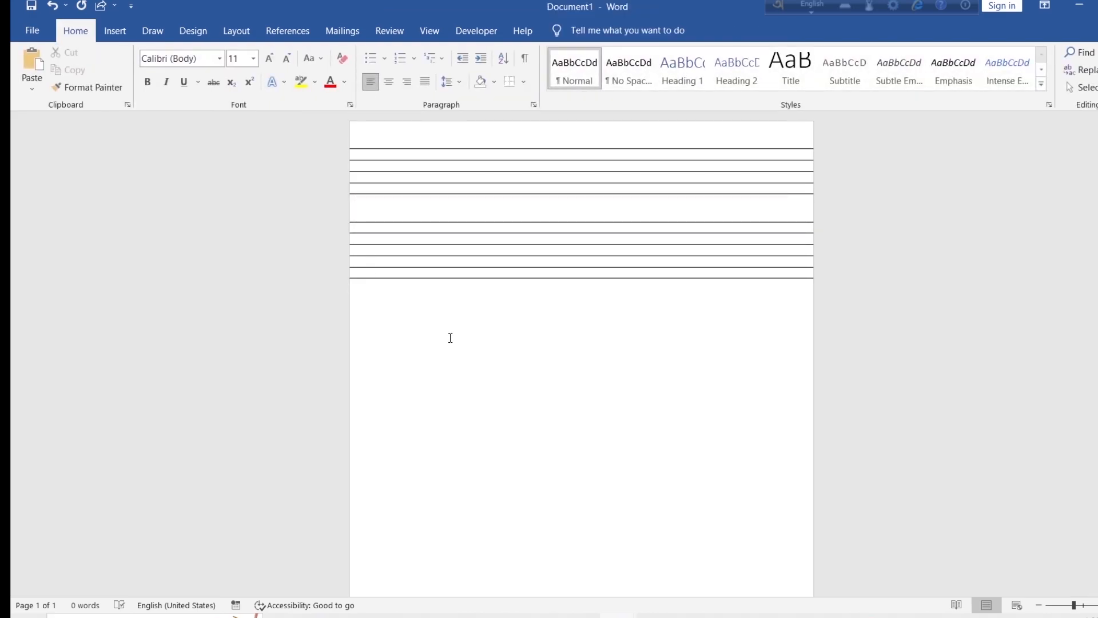
Step: Set the last row and the blank sixth row between the two staves to 0.6" high
key("Up")
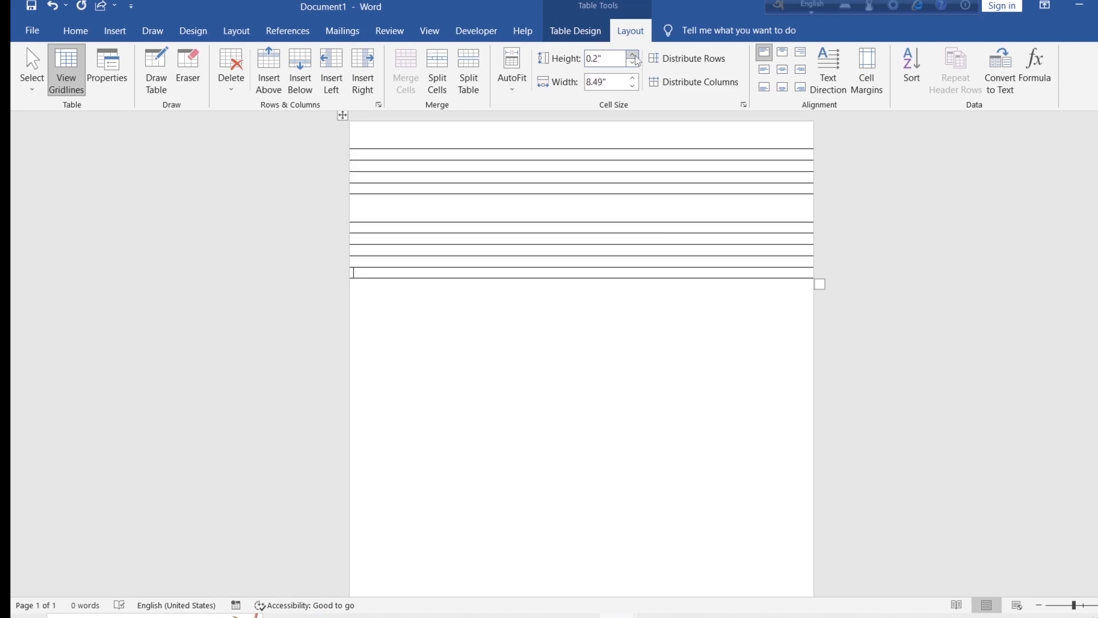
left_click(632, 55)
left_click(633, 55)
left_click(633, 55)
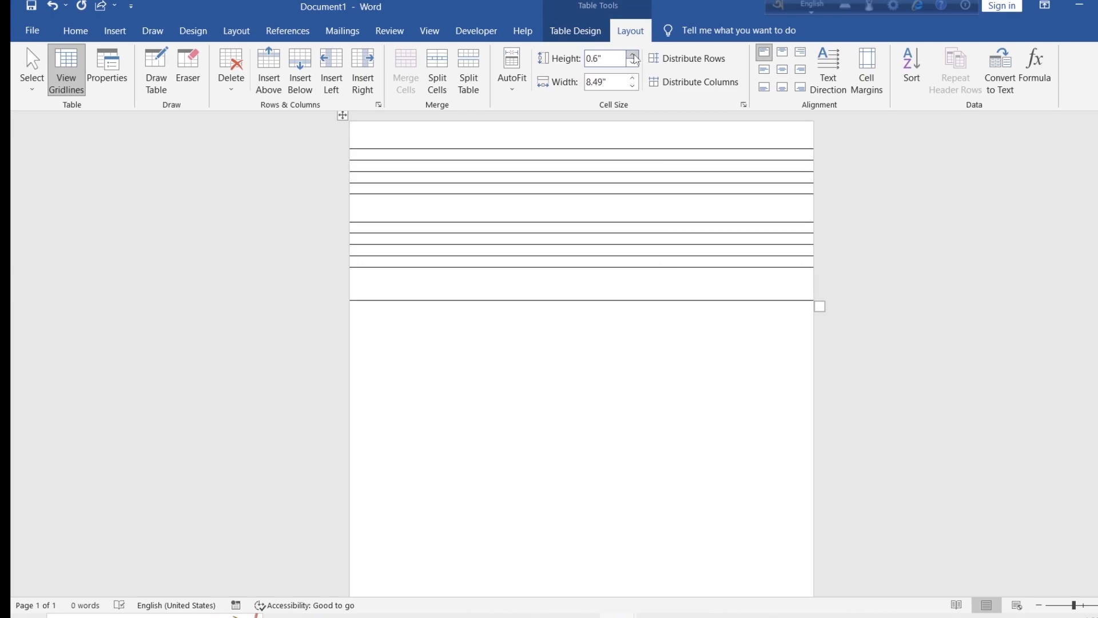
left_click(612, 214)
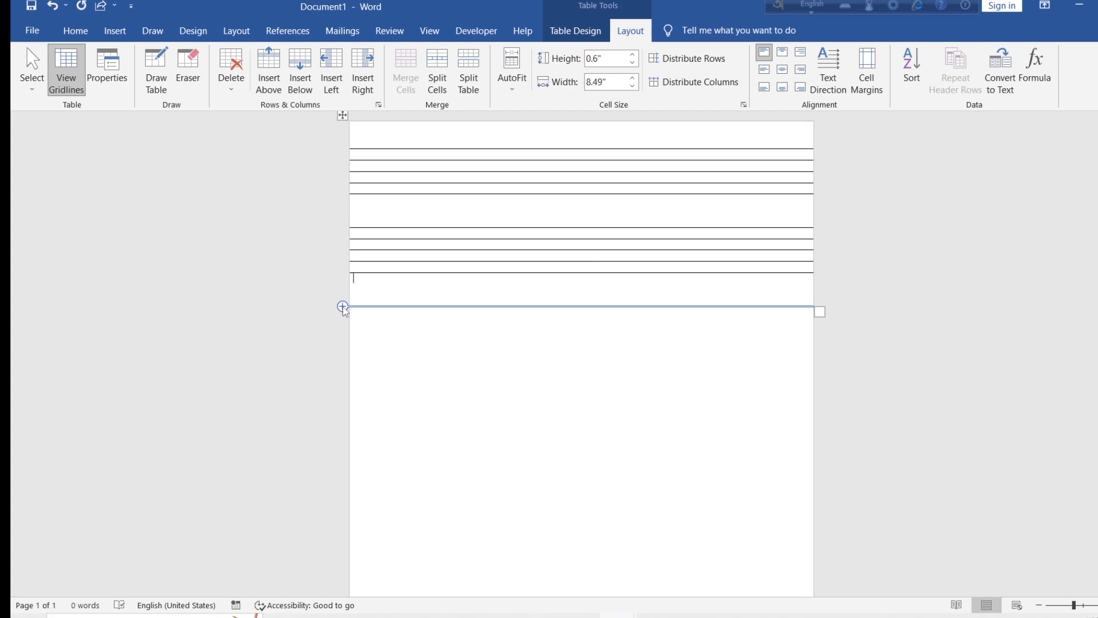
Step: Add four rows below the 0.6" last row of the table
left_click(343, 308)
left_click(343, 307)
left_click(343, 307)
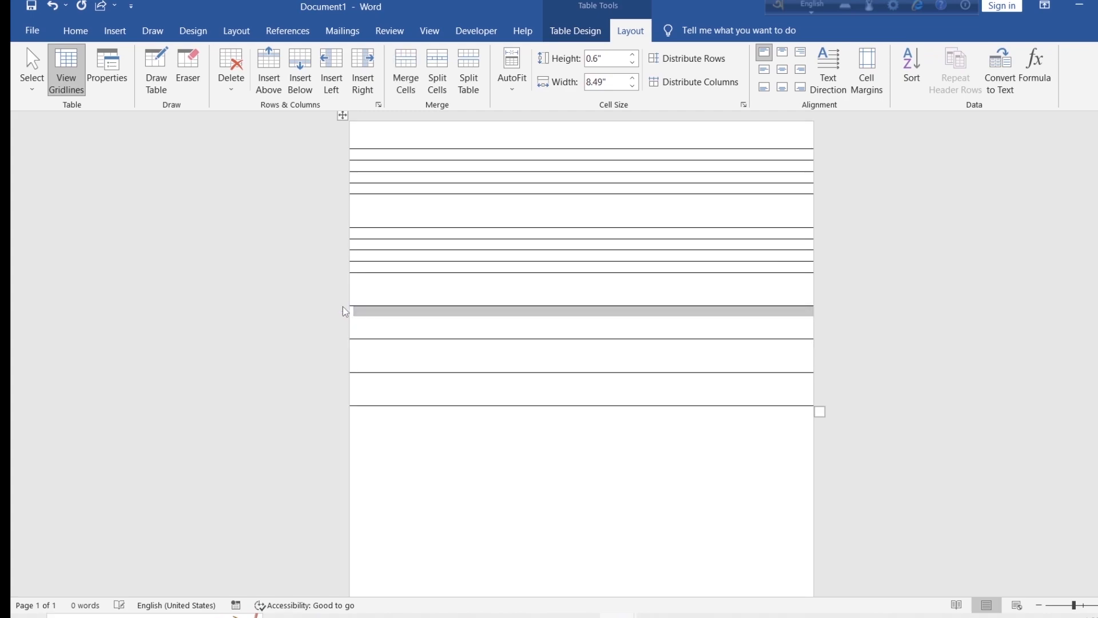
left_click(343, 307)
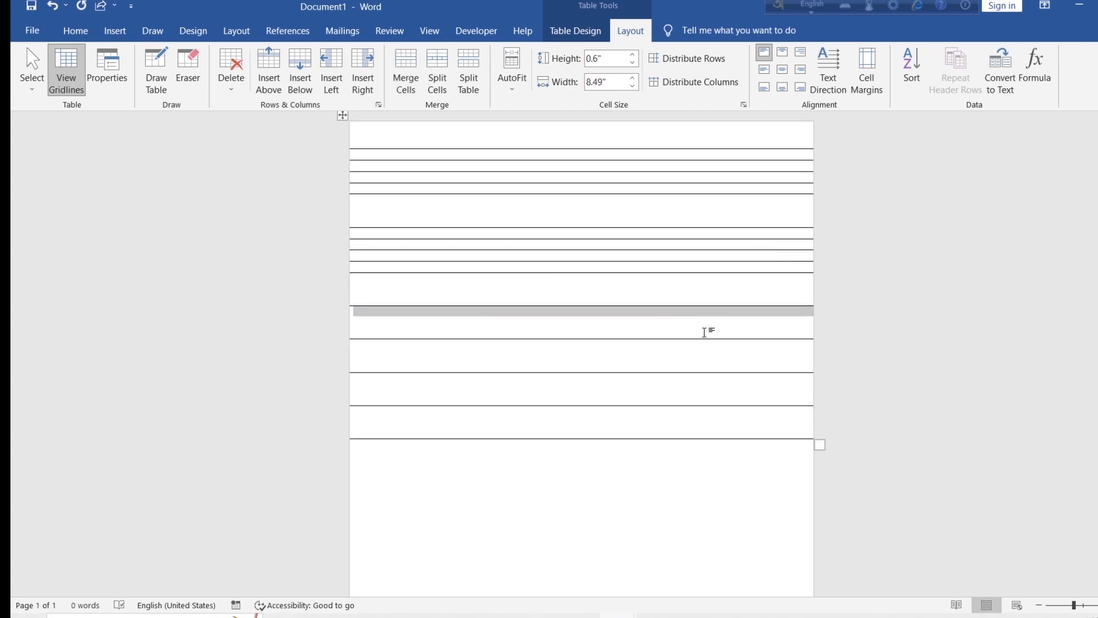
Step: Set the four new rows to 0.2" high and continue the five-line staff pattern down the page
left_click(705, 331)
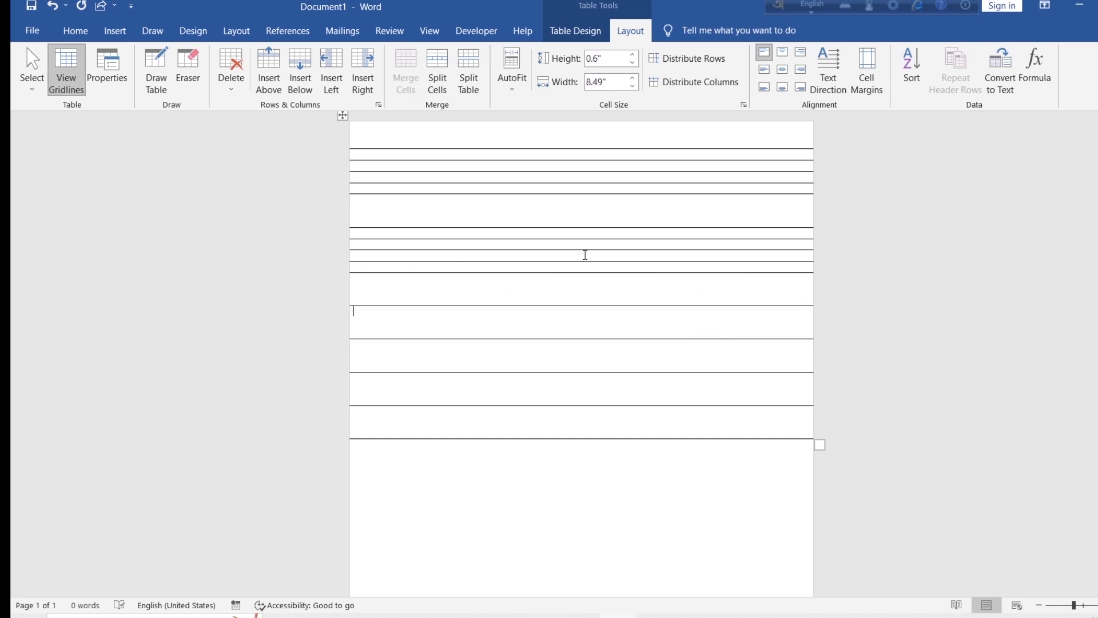
left_click(632, 63)
left_click(632, 63)
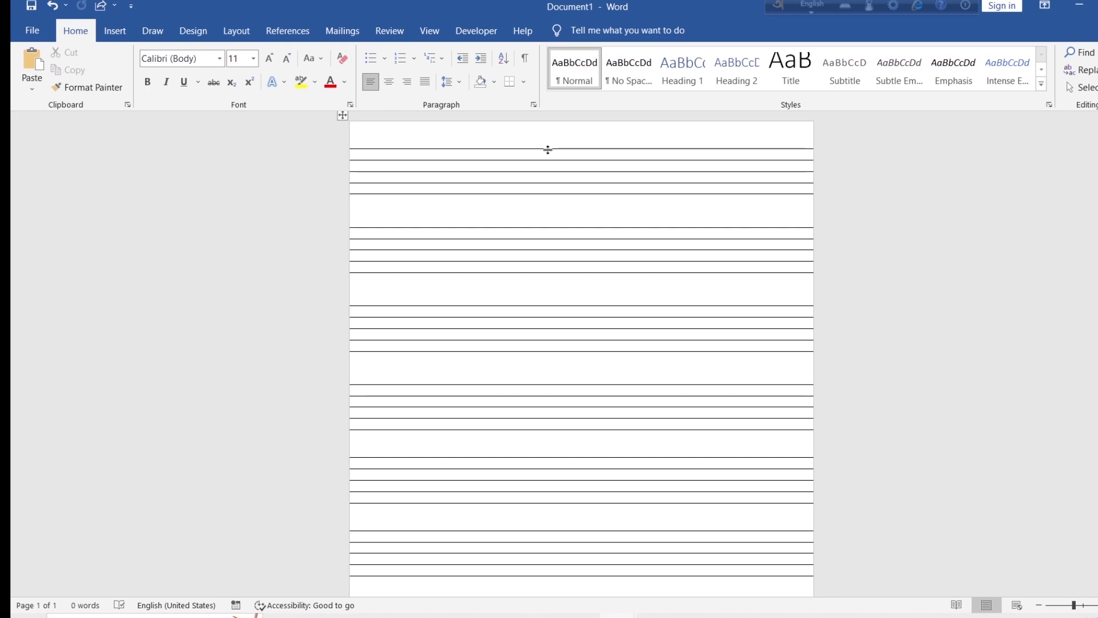
Step: Enlarge the blank first row to shift the staves down, and check that they still fit on the page
left_click_drag(548, 150, 556, 177)
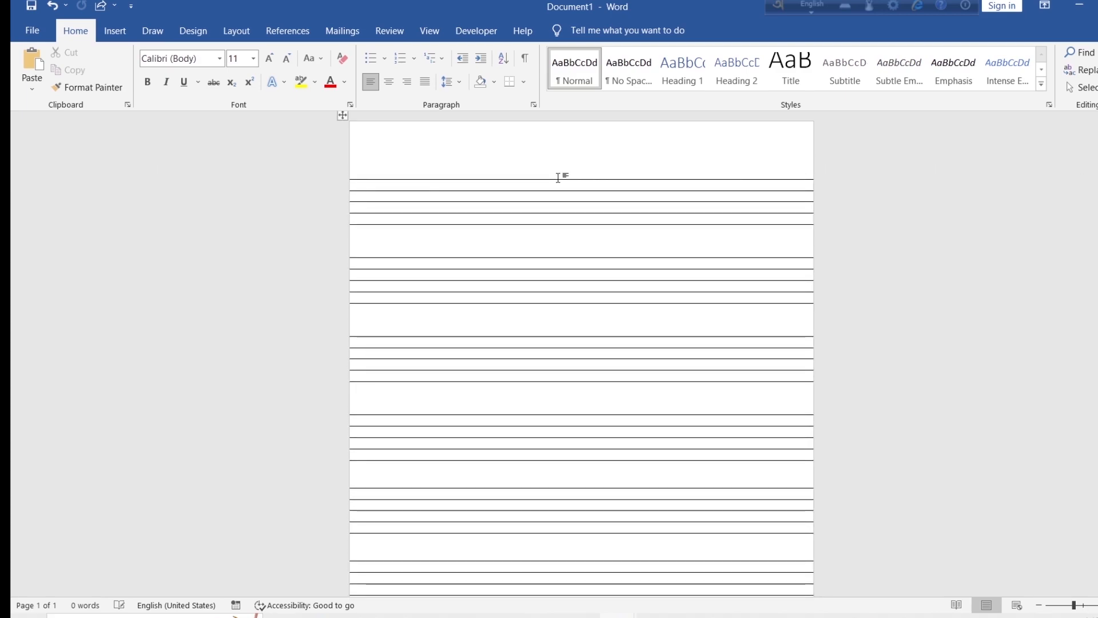
scroll(581, 353, "down", 4)
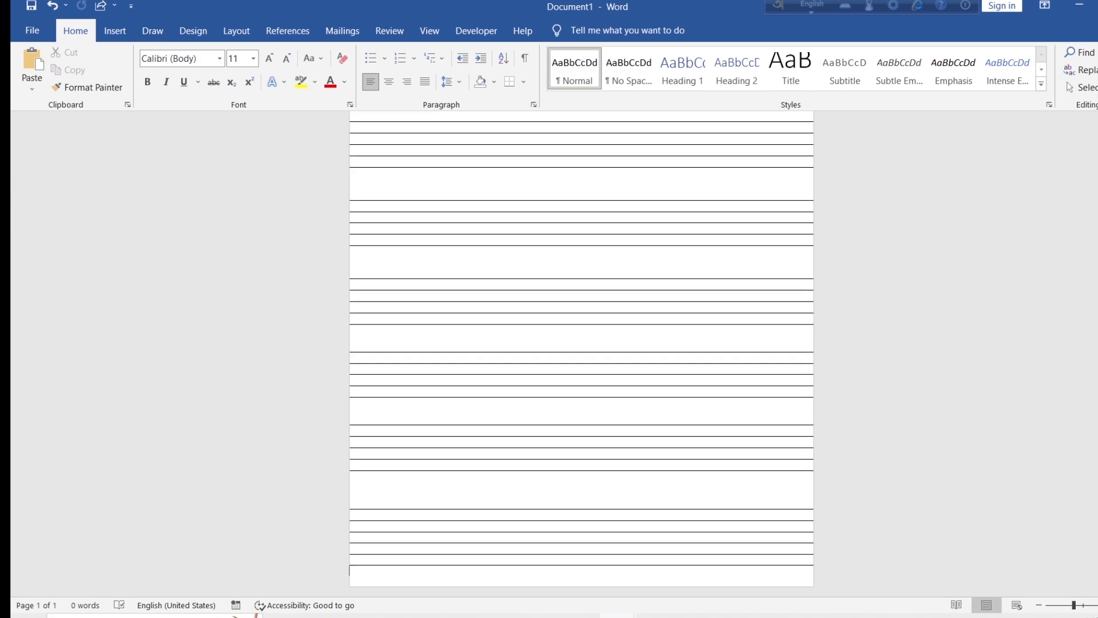
scroll(581, 353, "up", 4)
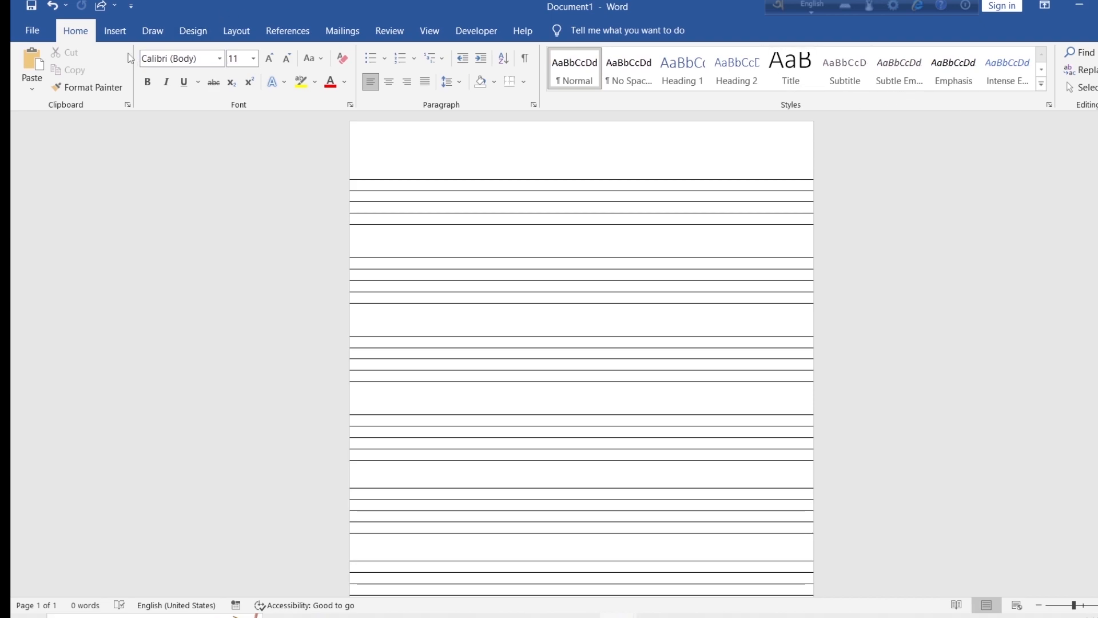
Step: Draw a near-vertical margin line about 11.33" tall near the left side of the page, running from the top edge down across all staves
left_click(115, 33)
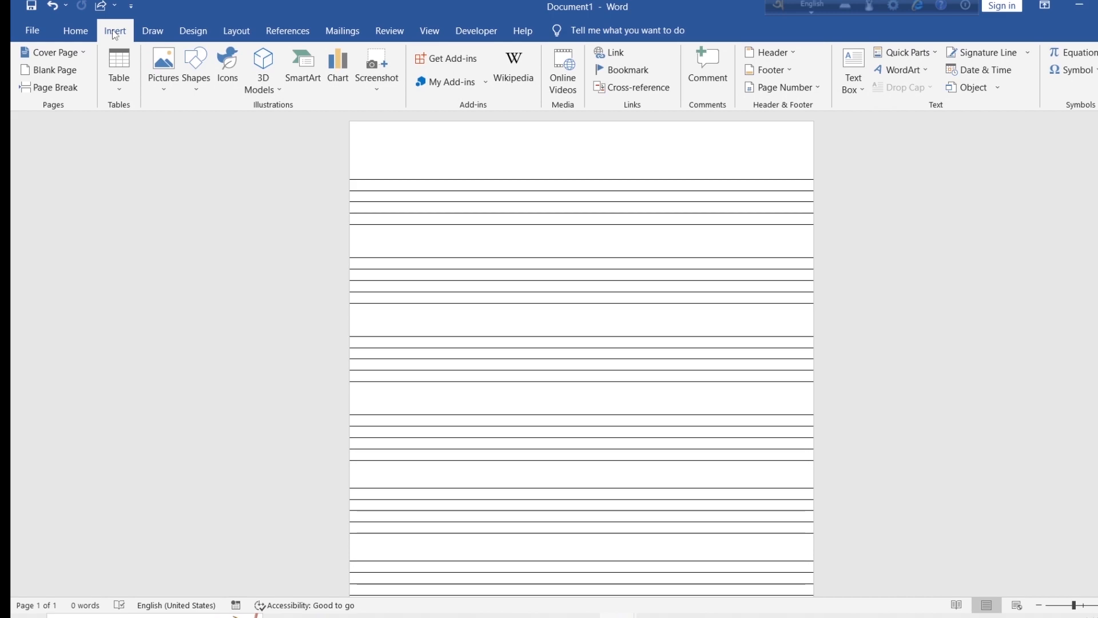
left_click(197, 80)
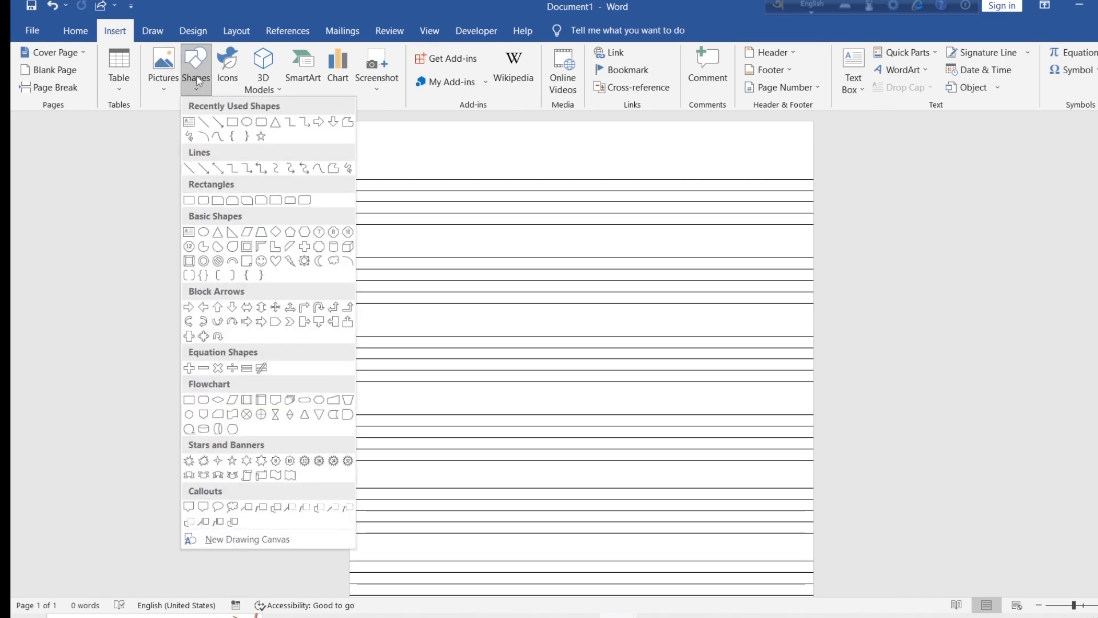
left_click(218, 169)
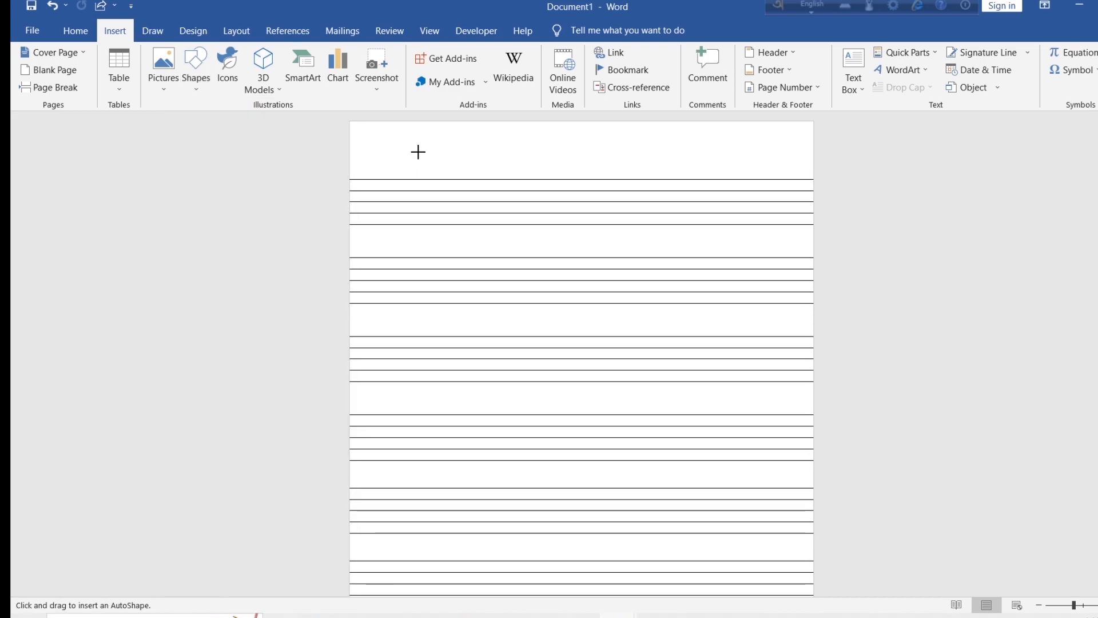
left_click_drag(418, 151, 425, 598)
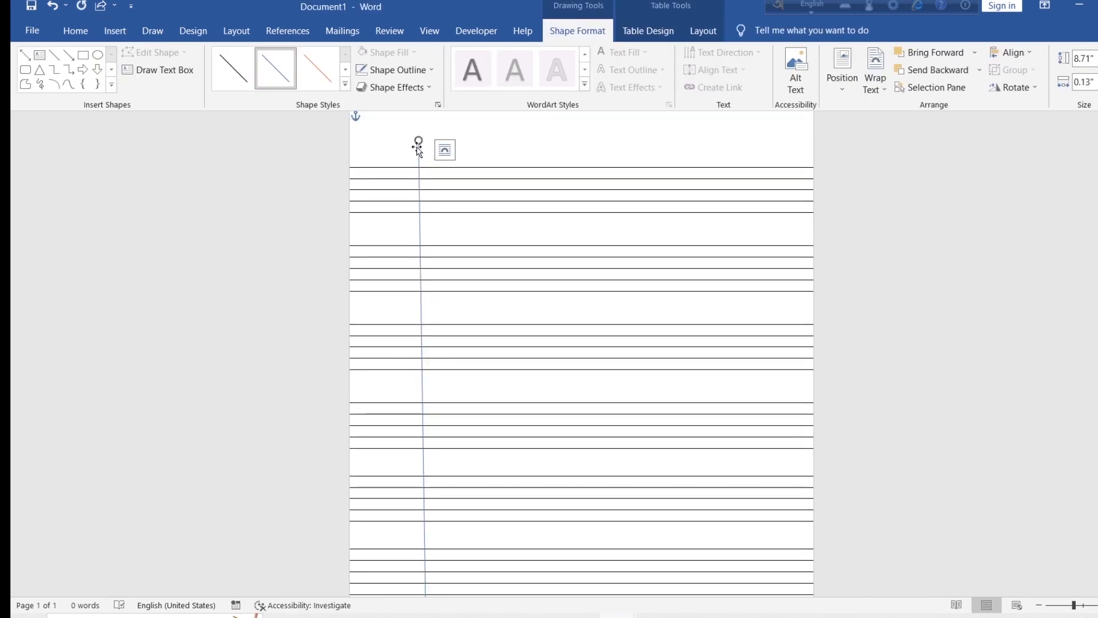
left_click_drag(418, 141, 416, 110)
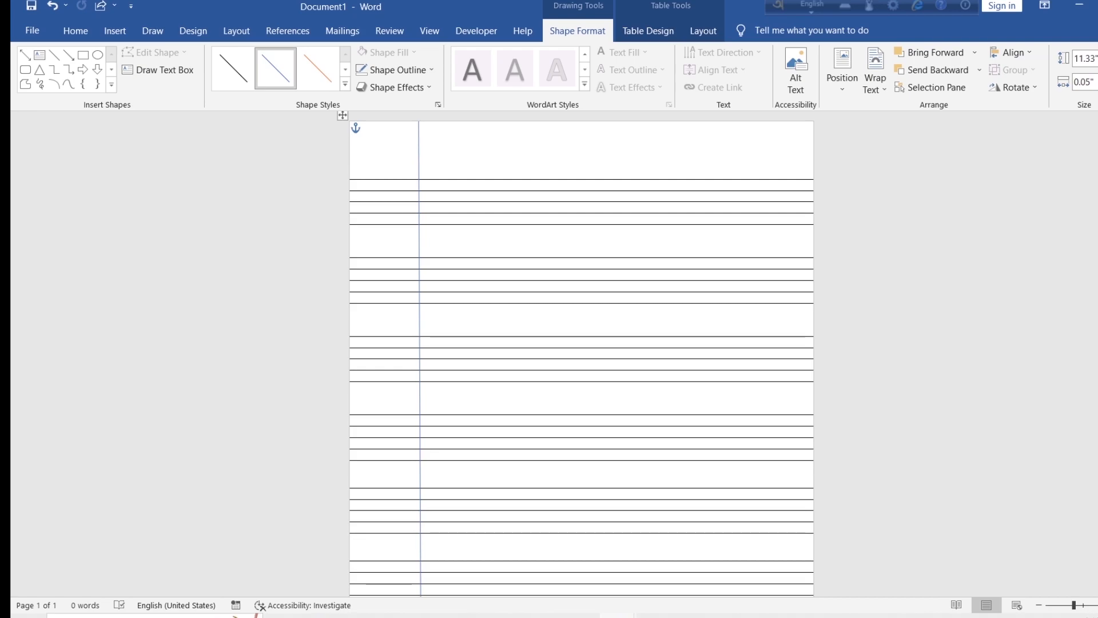
left_click(496, 166)
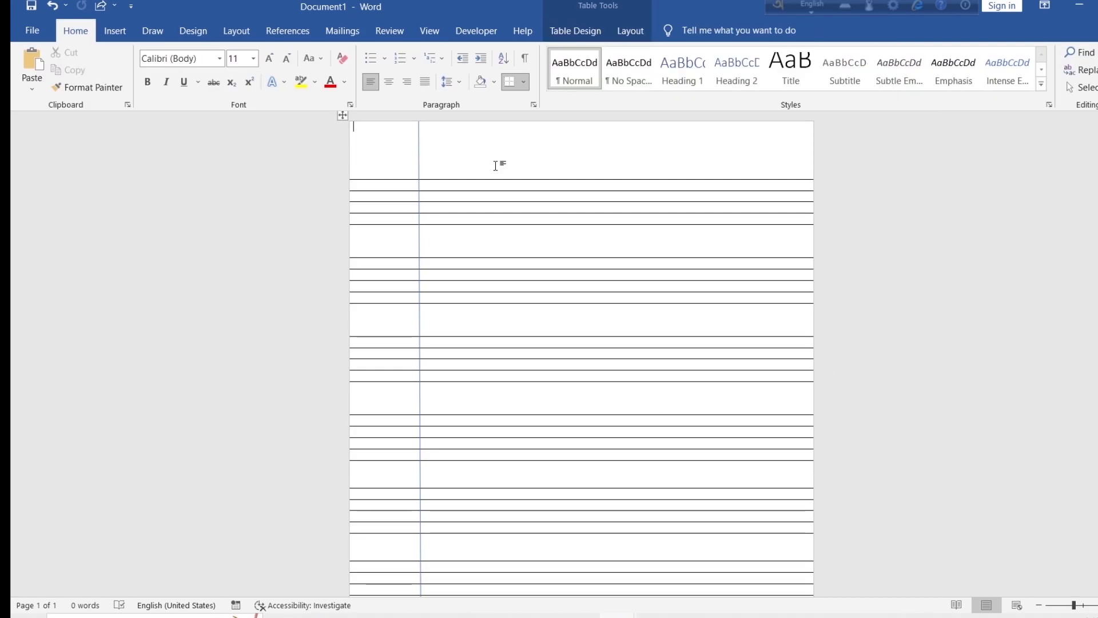
Step: Check the sample sheet in Doc3 n, and add a text box about 0.57" by 2.7" in Document1's blank first row reading "1-Date..............."
mouse_move(599, 611)
left_click(572, 577)
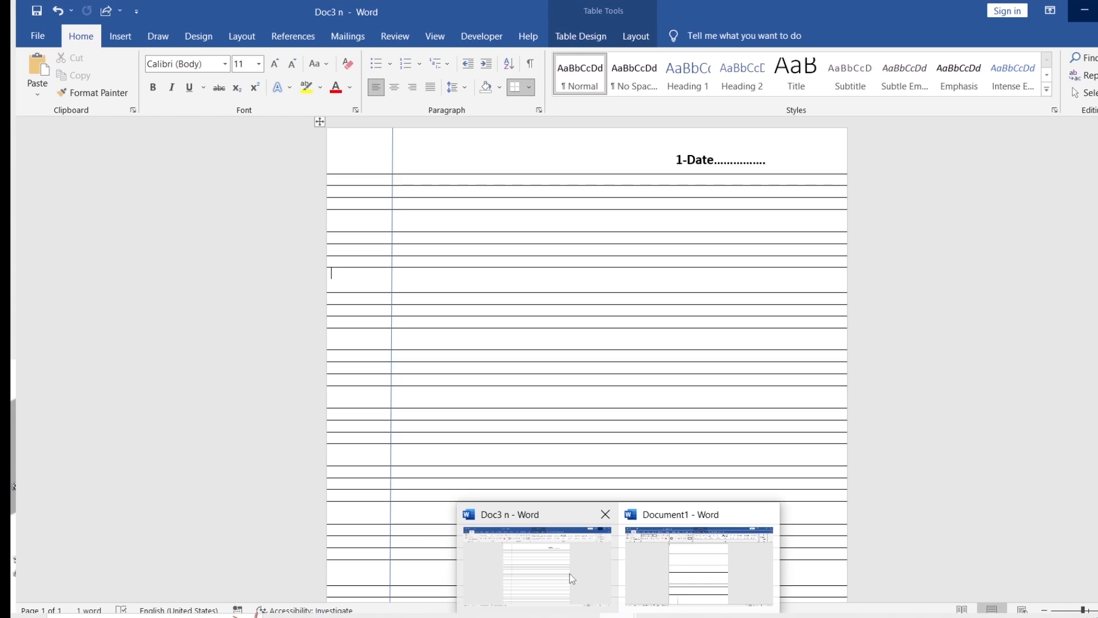
left_click(699, 566)
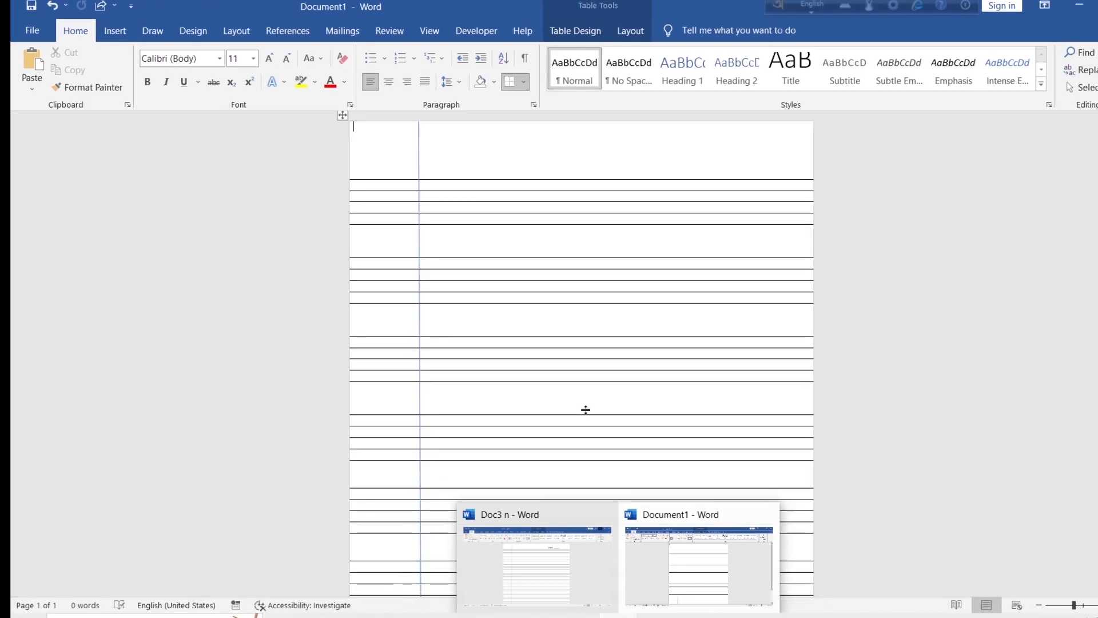
left_click(121, 33)
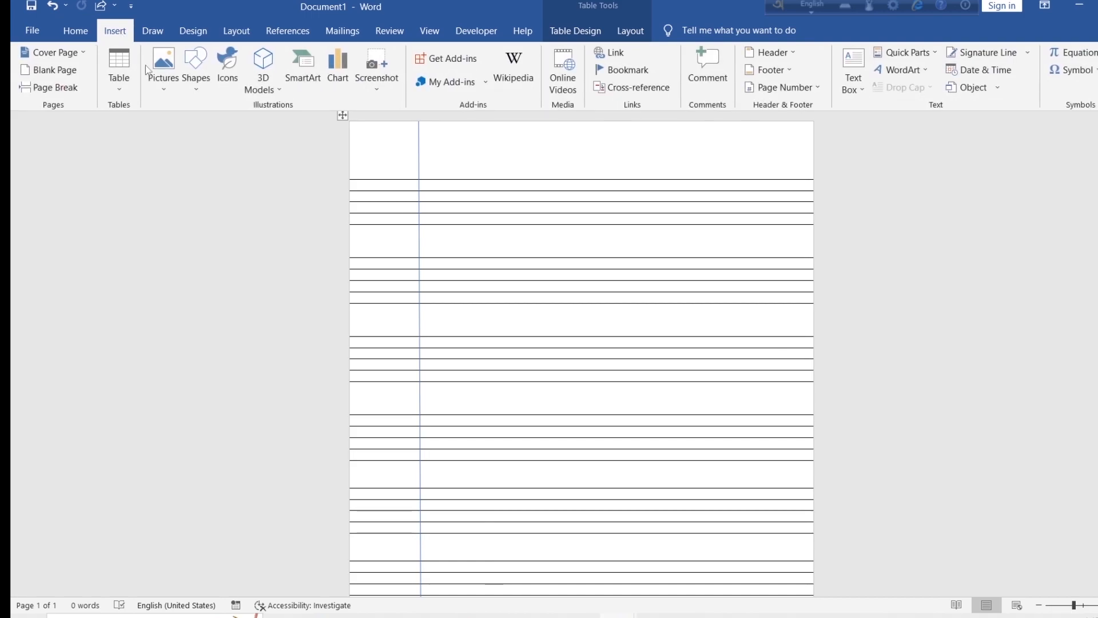
left_click(200, 77)
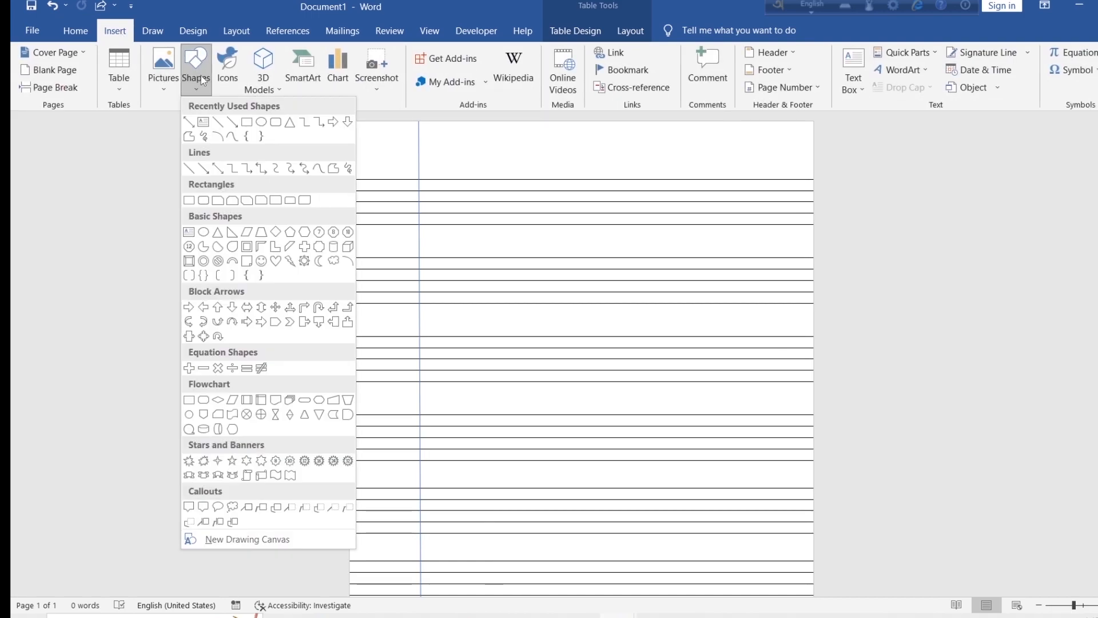
left_click(189, 231)
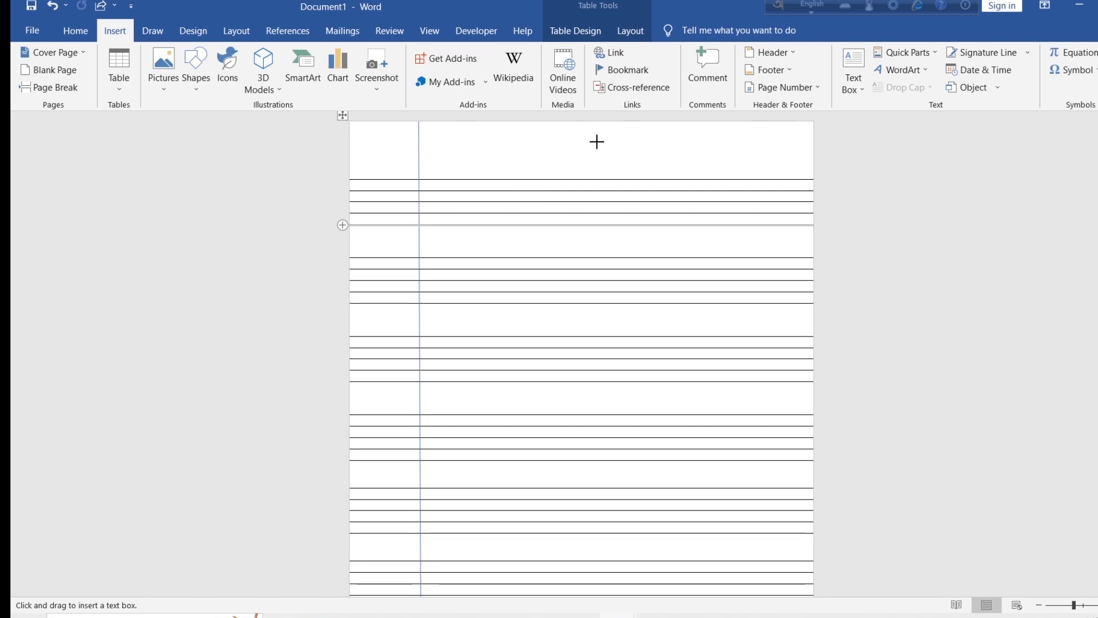
left_click_drag(597, 141, 746, 170)
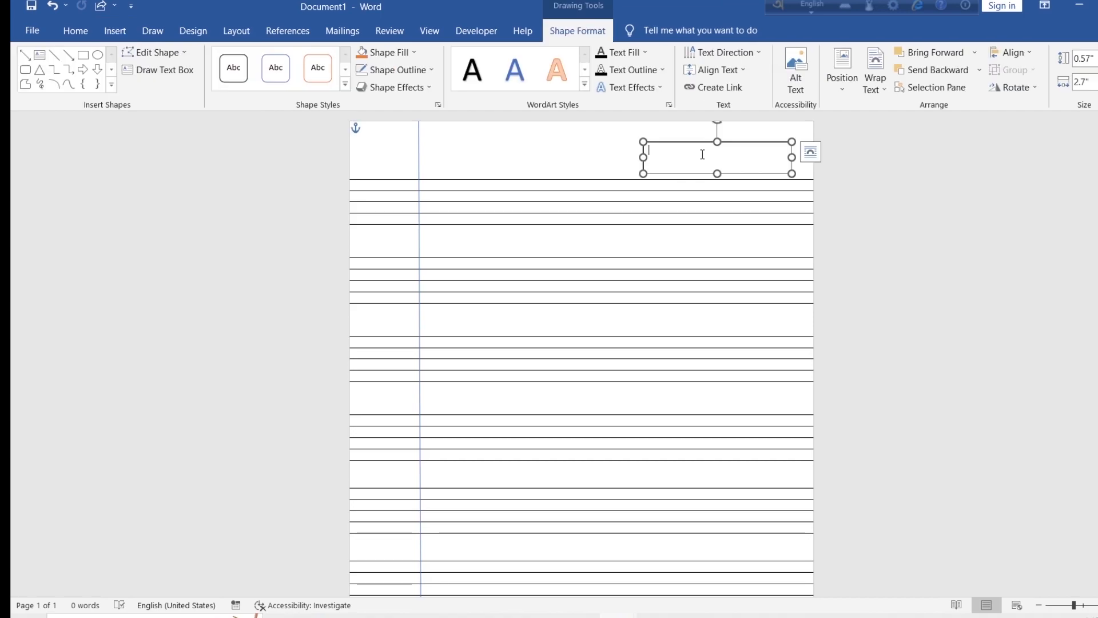
type("1")
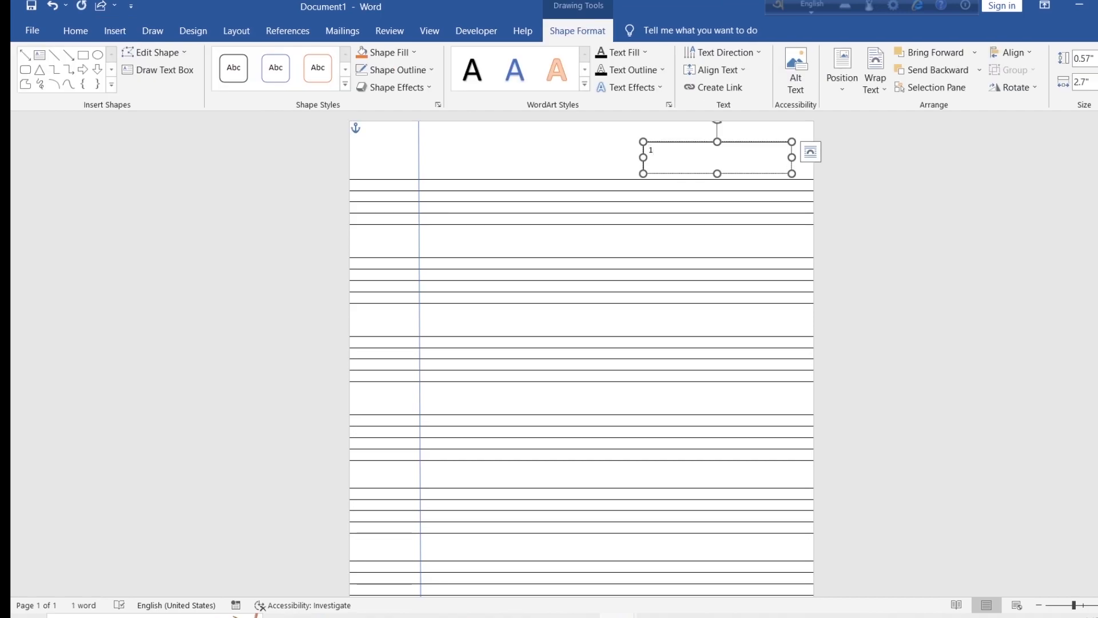
type("-Date")
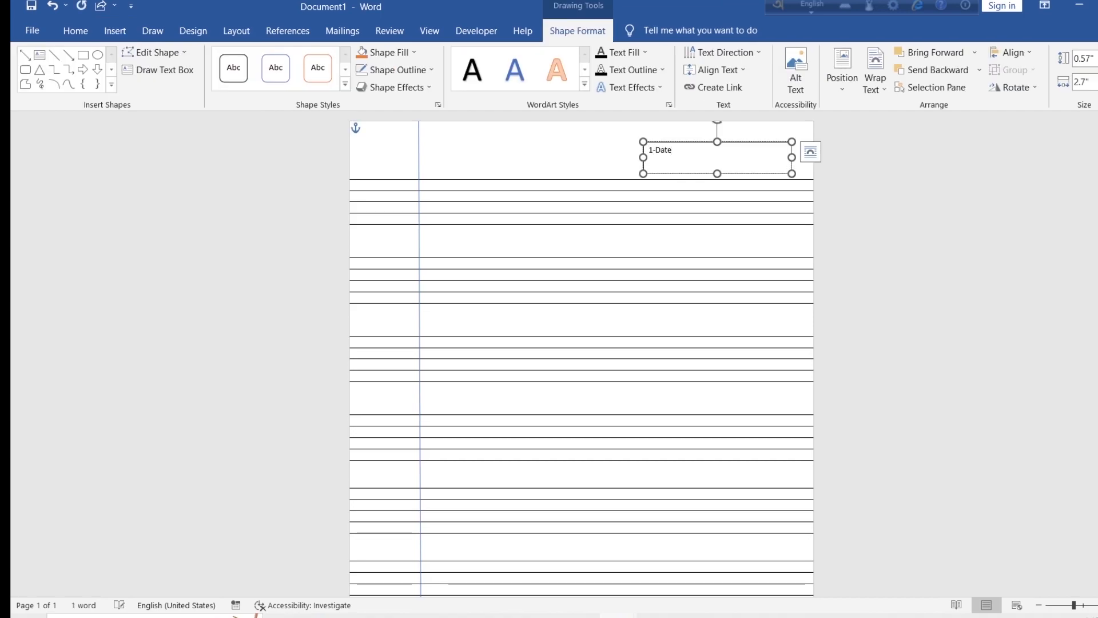
type("...............")
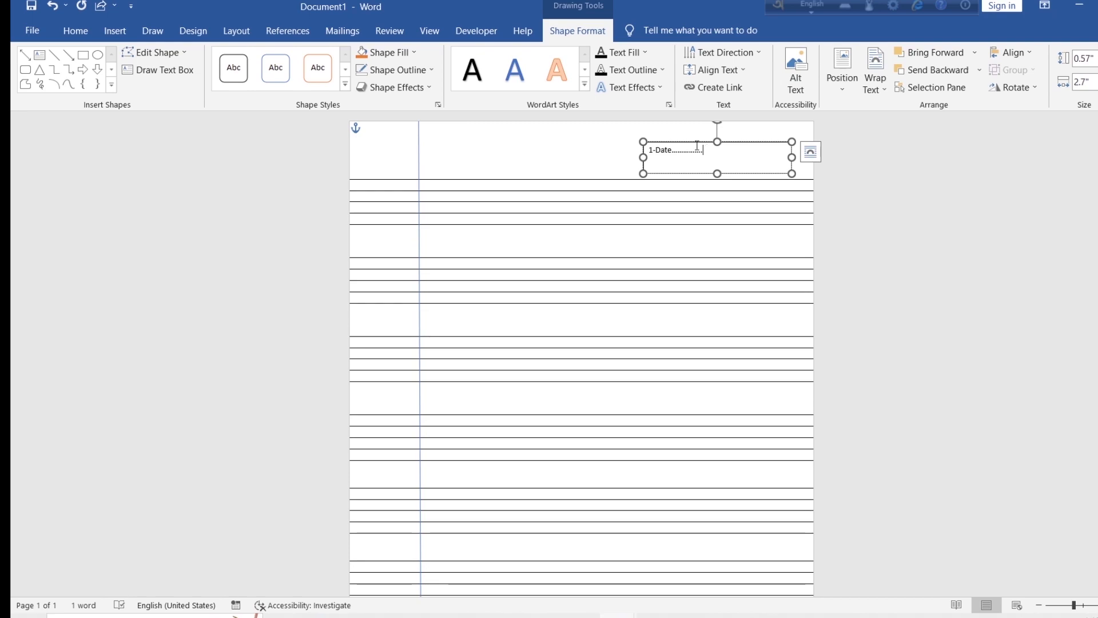
Step: Format the date text as 26 pt bold and shift its text box slightly toward the right page edge
key("ctrl+a")
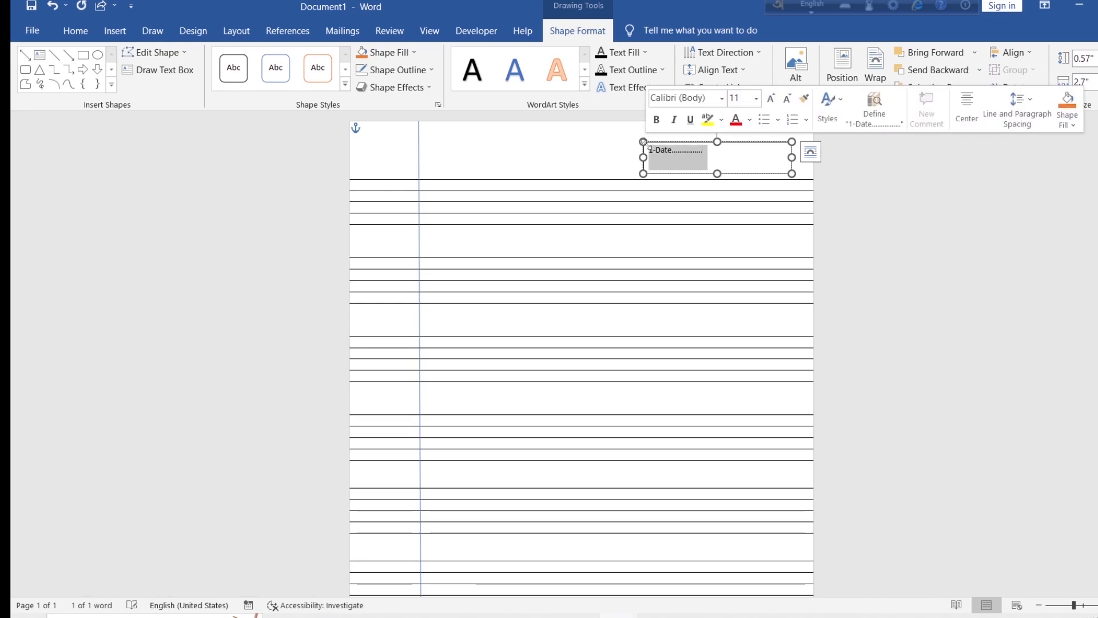
left_click(78, 33)
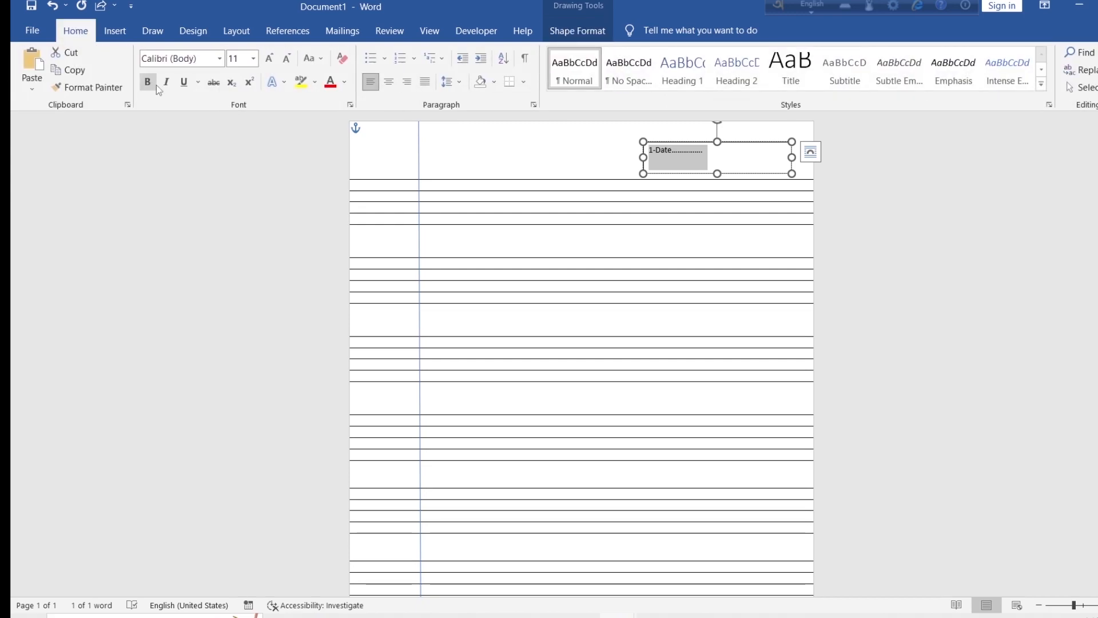
left_click(253, 60)
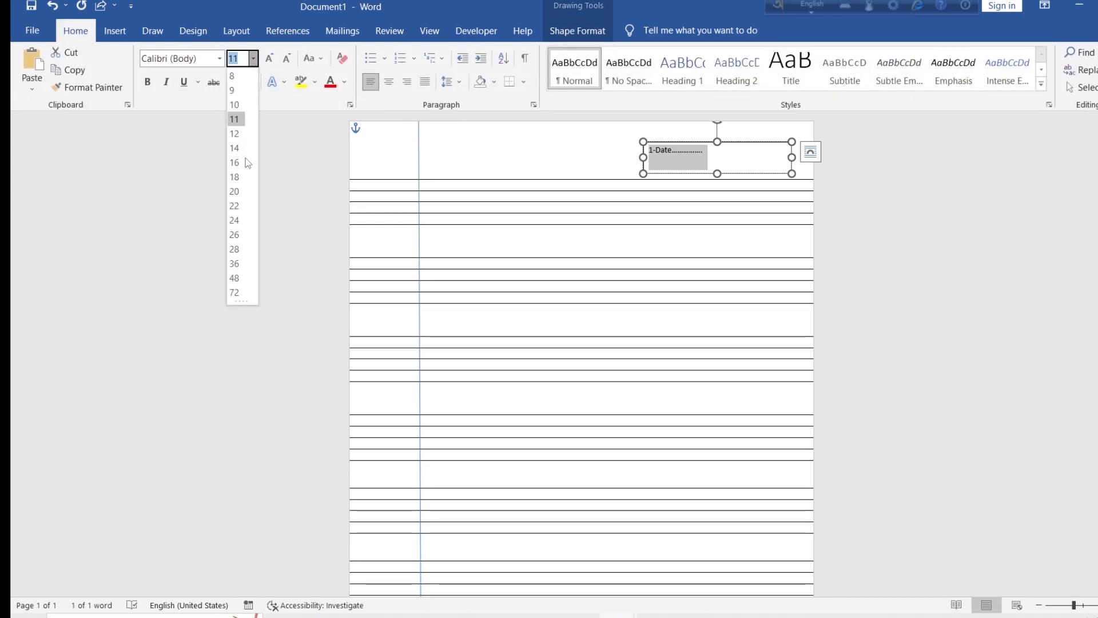
left_click(234, 235)
left_click(148, 84)
left_click(149, 84)
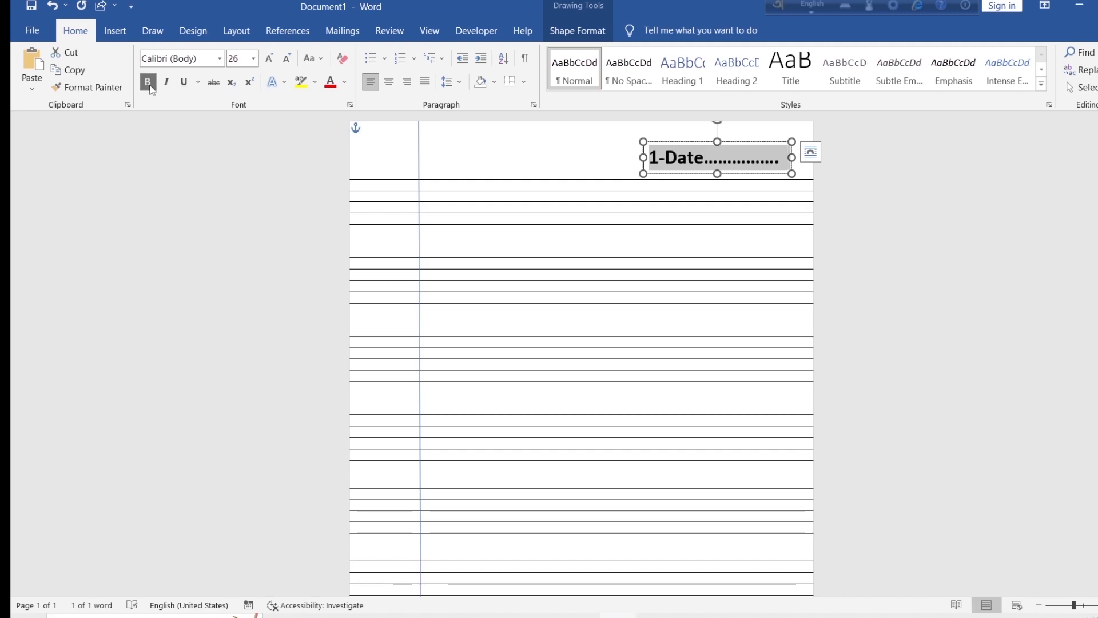
left_click_drag(693, 142, 704, 144)
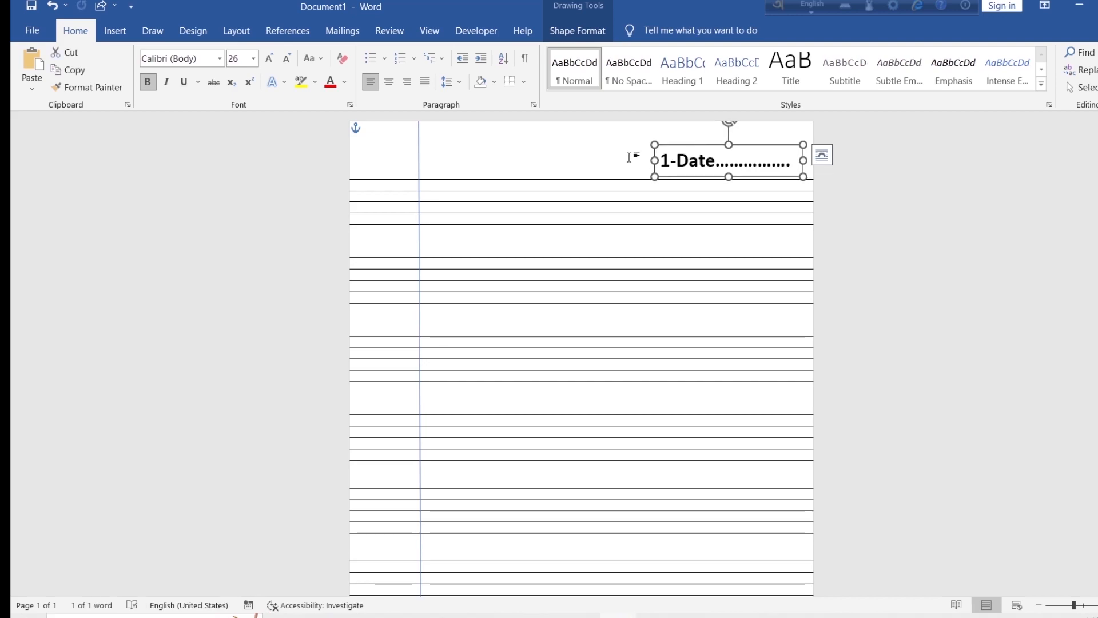
key("Escape")
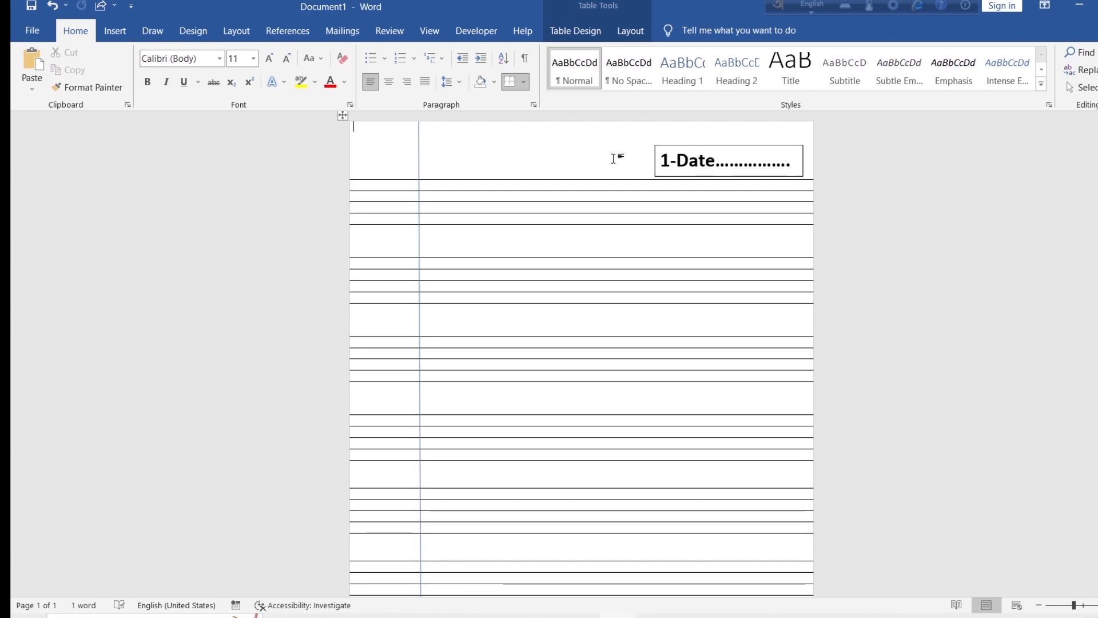
Step: Remove the outline from the date text box and review the whole page
left_click(732, 164)
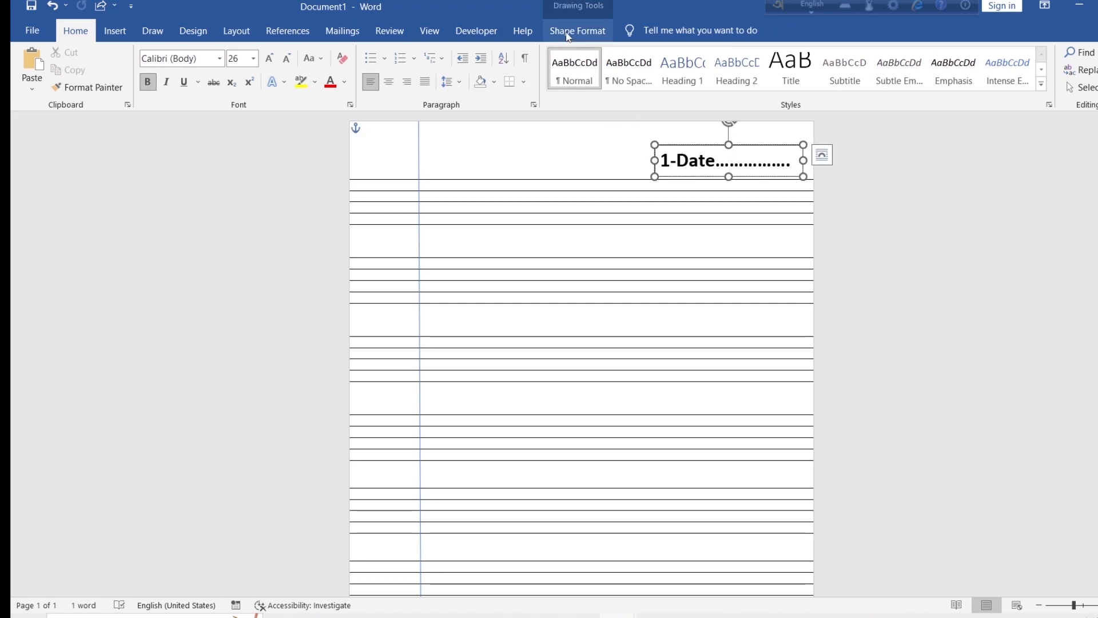
left_click(568, 33)
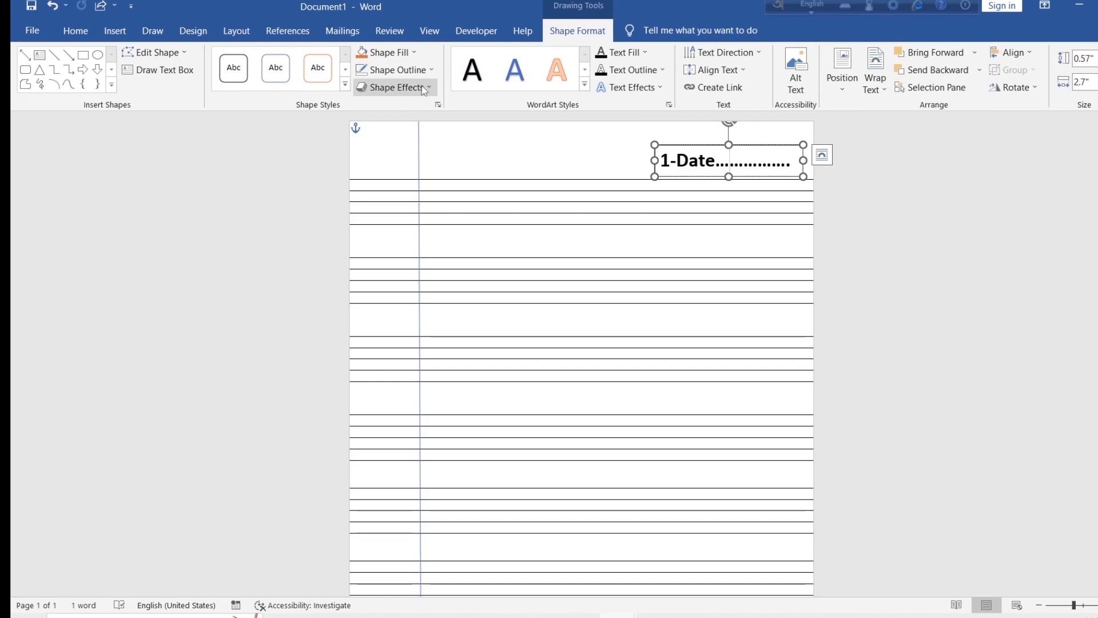
left_click(410, 70)
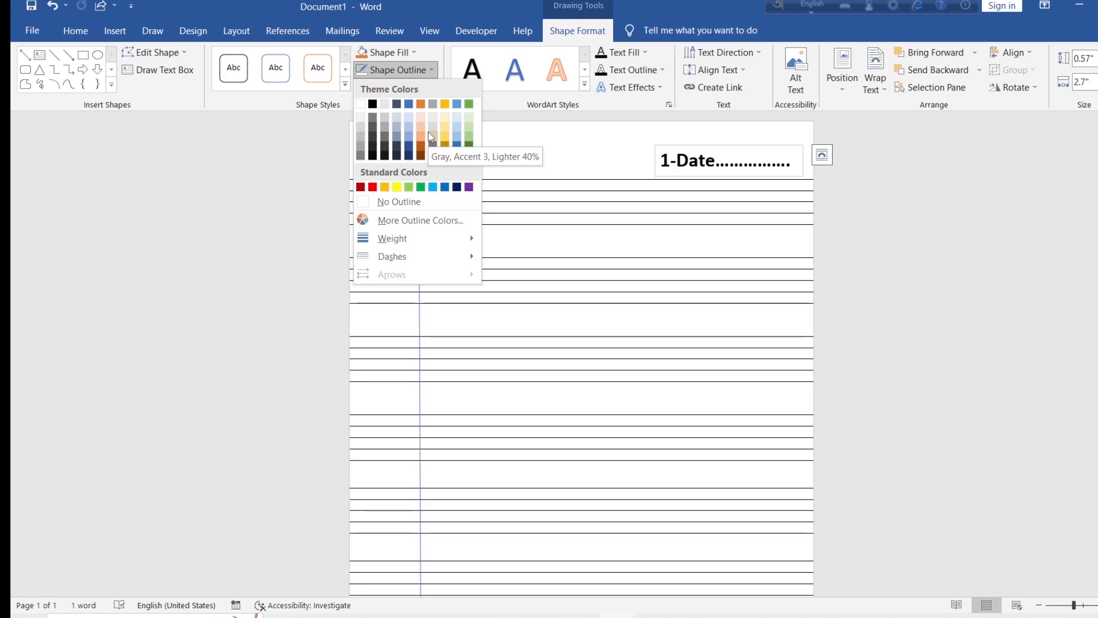
left_click(434, 206)
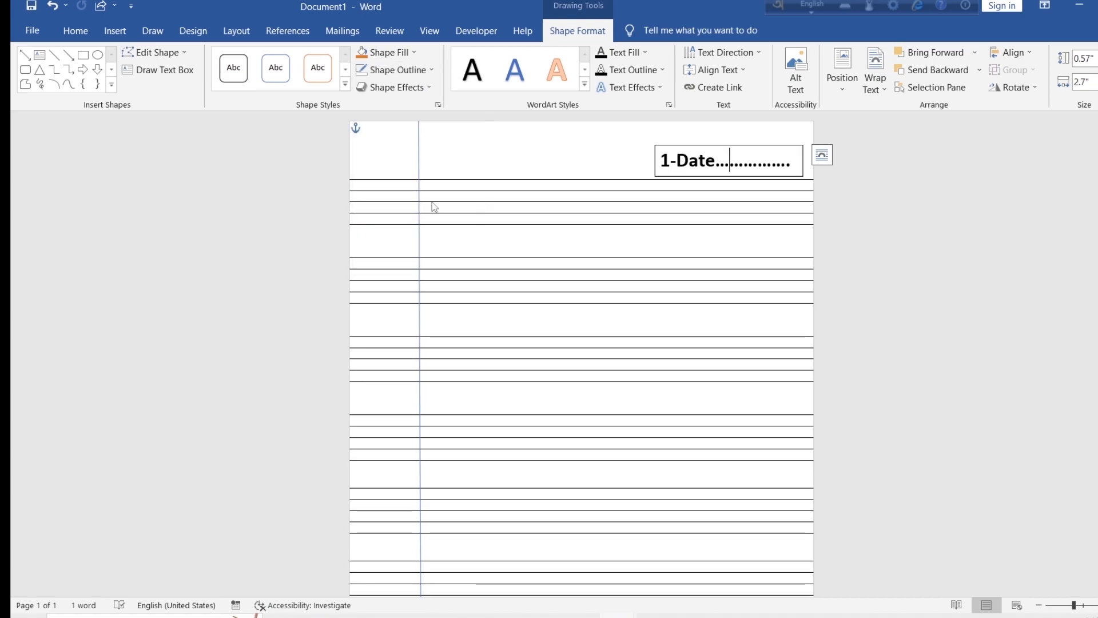
left_click(492, 163)
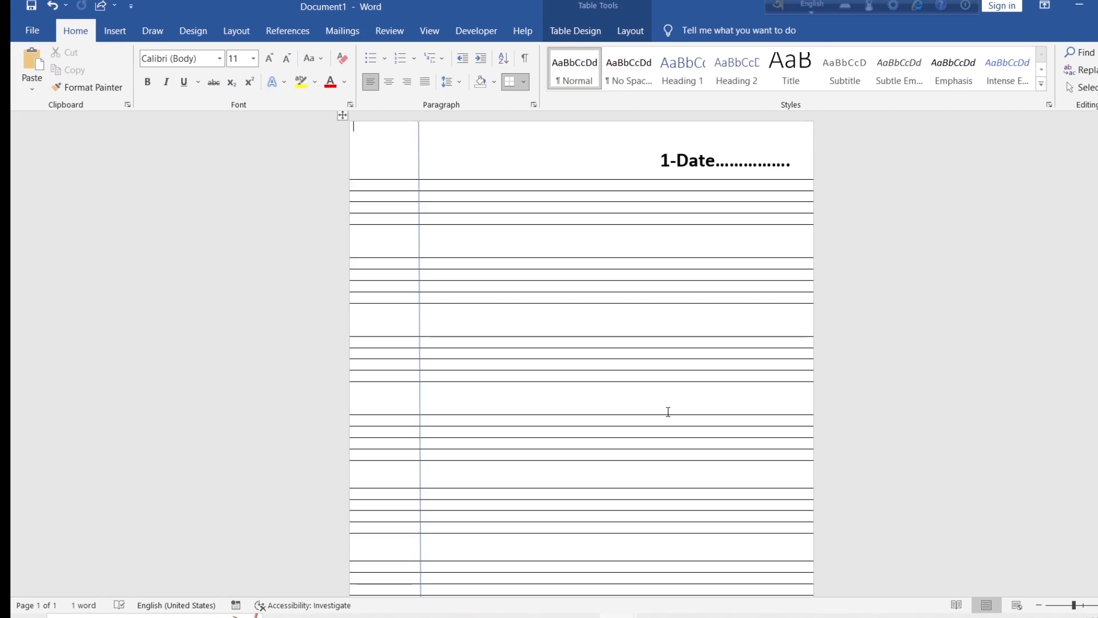
scroll(668, 411, "down", 2)
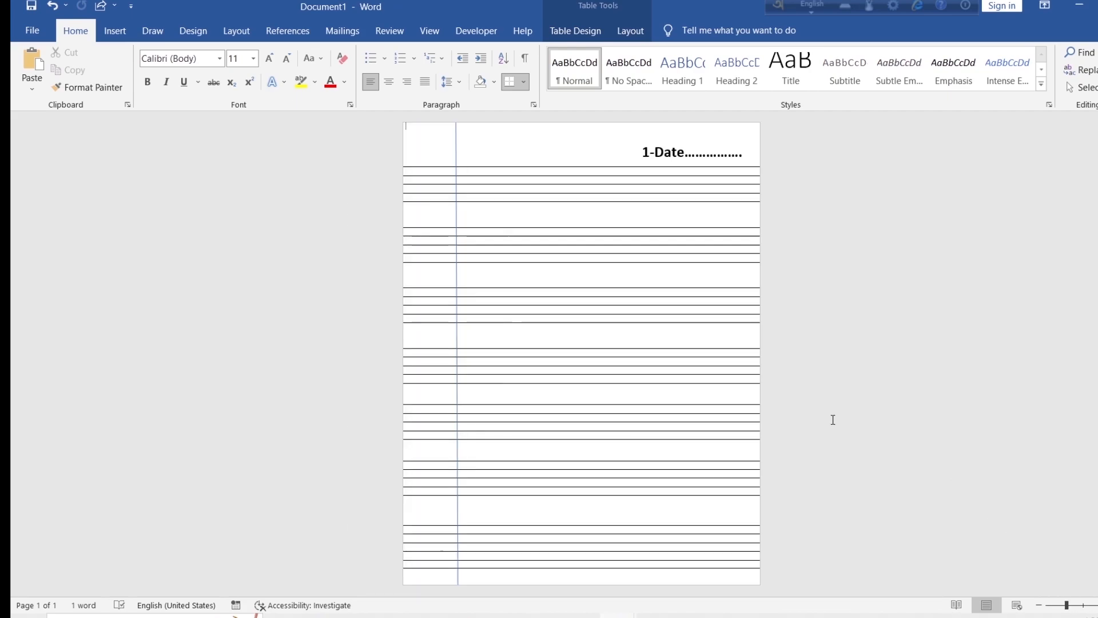
scroll(684, 427, "up", 1)
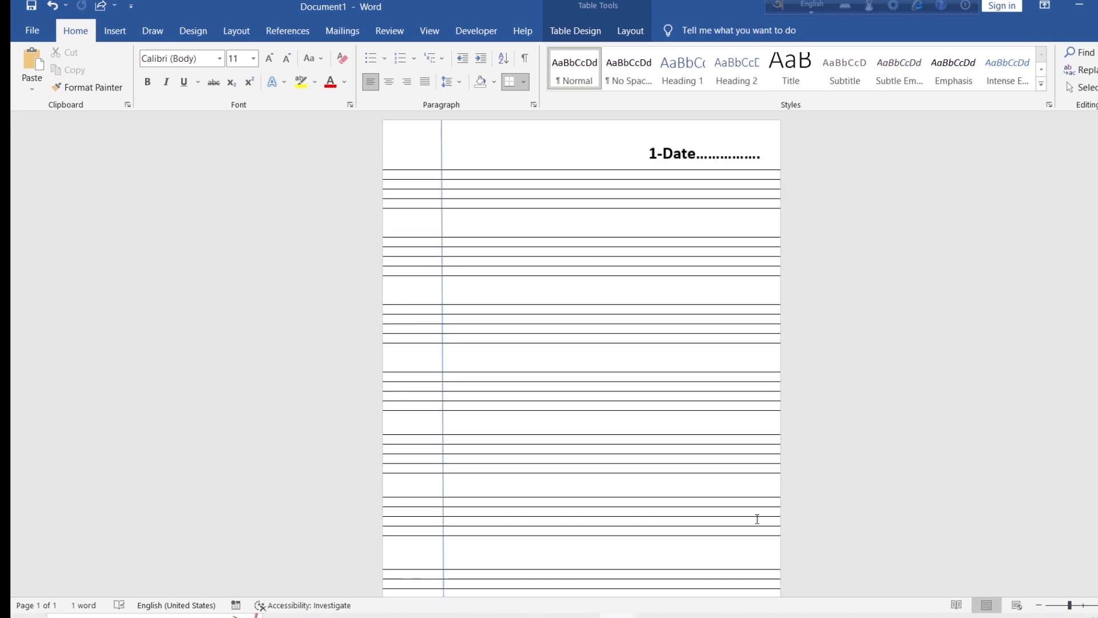